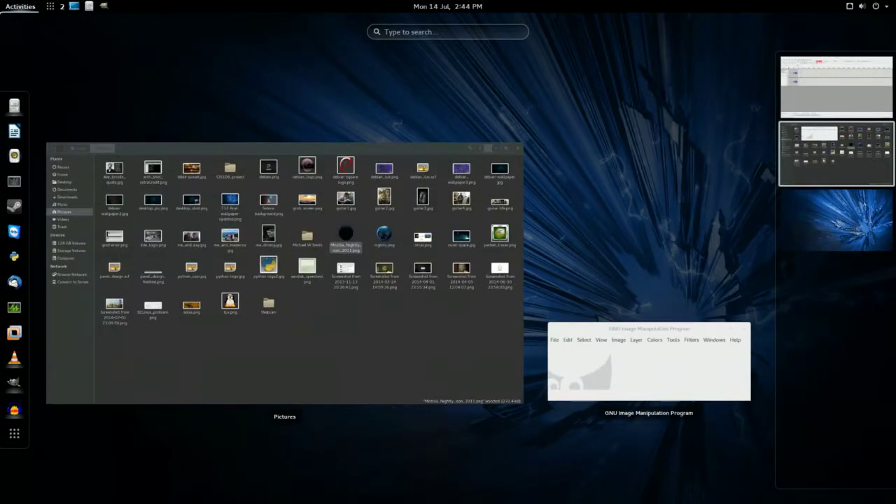
- Switch to the empty third workspace and open a terminal there
{"action": "key", "text": "ctrl+alt+Down"}
{"action": "key", "text": "Escape"}
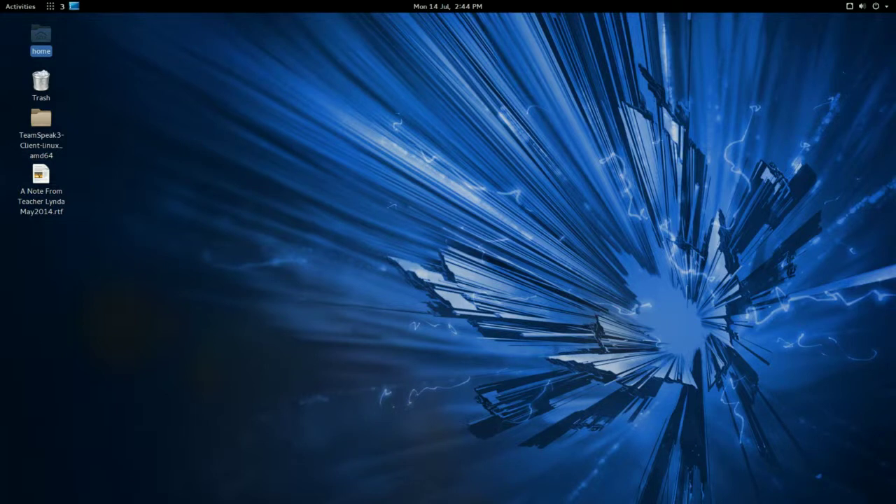
{"action": "key", "text": "Escape"}
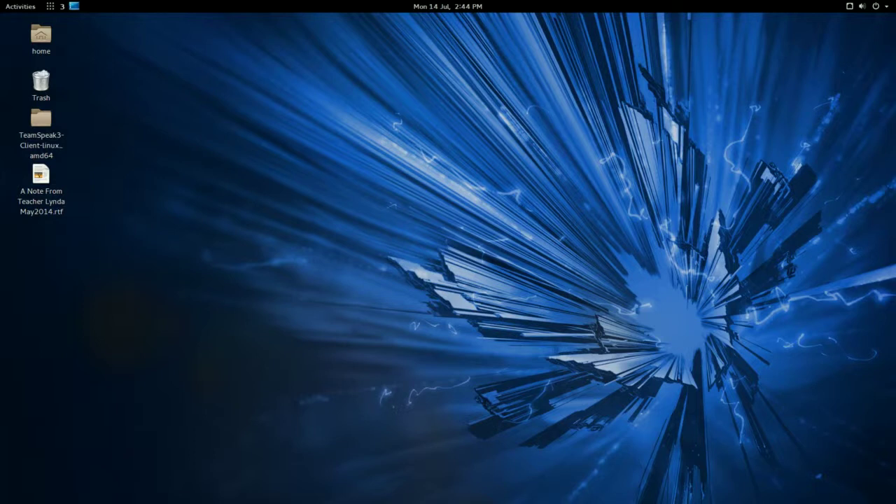
{"action": "left_click", "coordinate": [20, 6]}
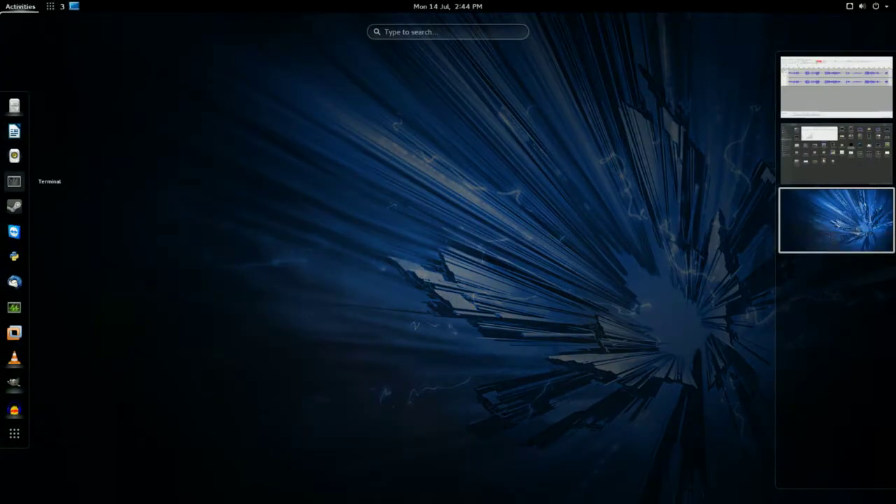
{"action": "left_click", "coordinate": [14, 180]}
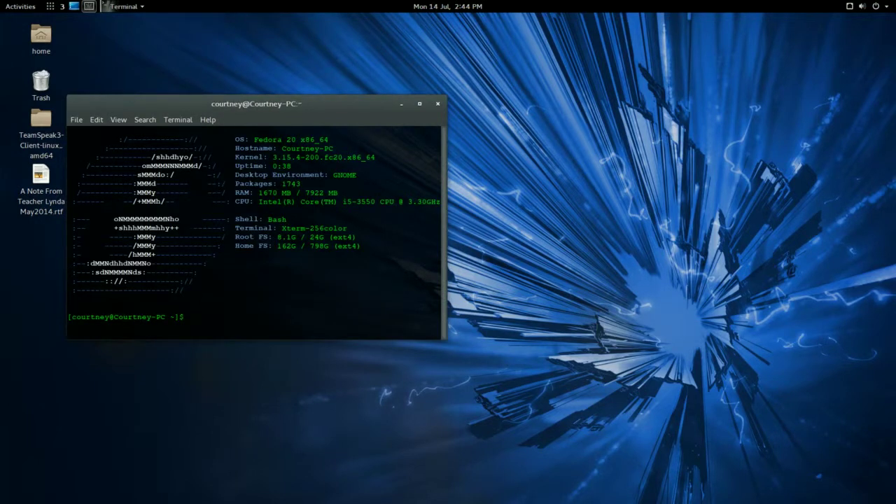
- Run sudo yum install alacarte, authenticating with the sudo password, highlight the entered command and close the terminal
{"action": "type", "text": "sudo yum install alacarte"}
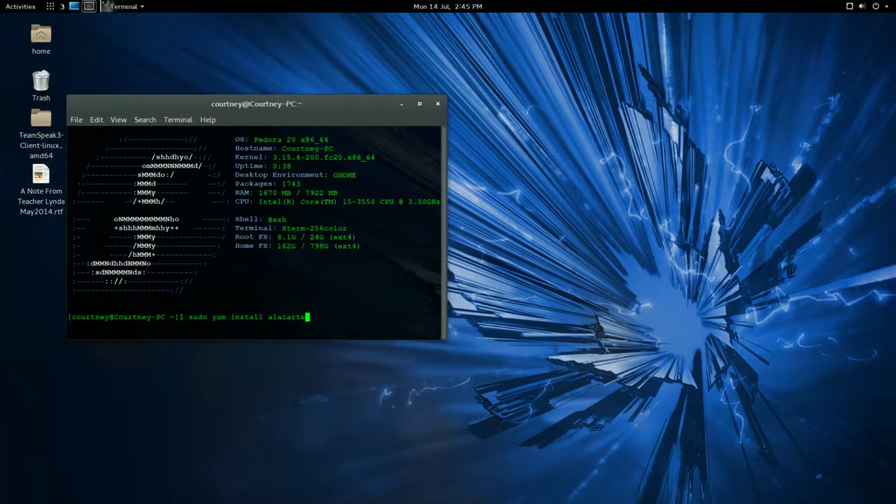
{"action": "key", "text": "Return"}
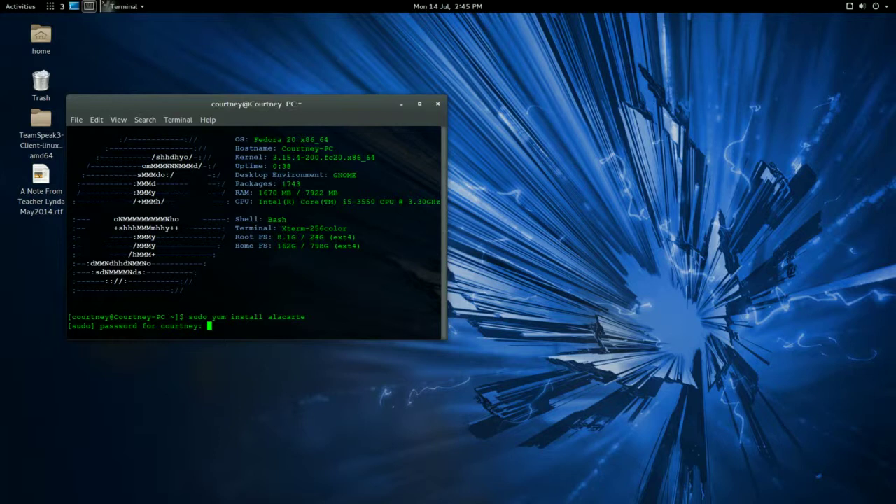
{"action": "key", "text": "Return"}
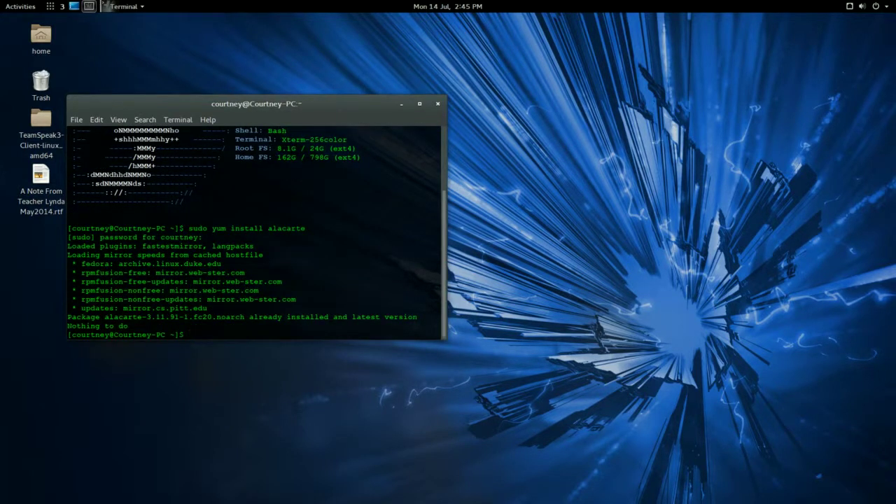
{"action": "left_click_drag", "start_coordinate": [189, 229], "coordinate": [439, 229]}
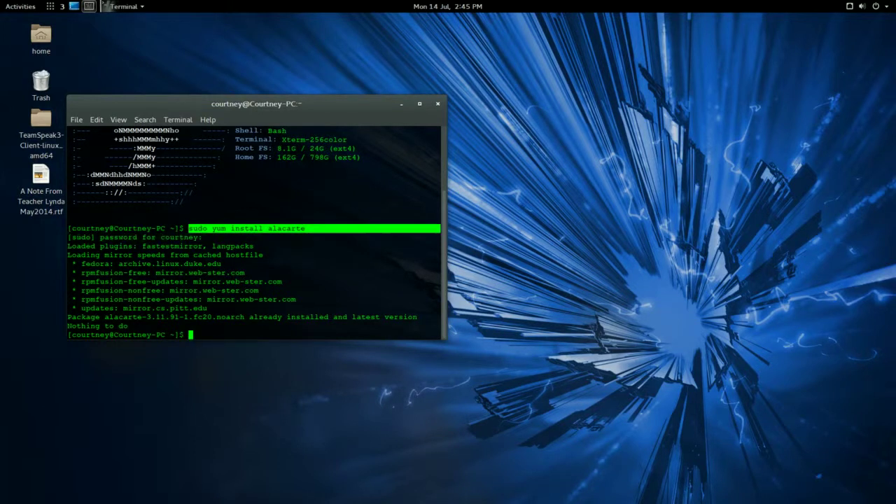
{"action": "left_click", "coordinate": [438, 104]}
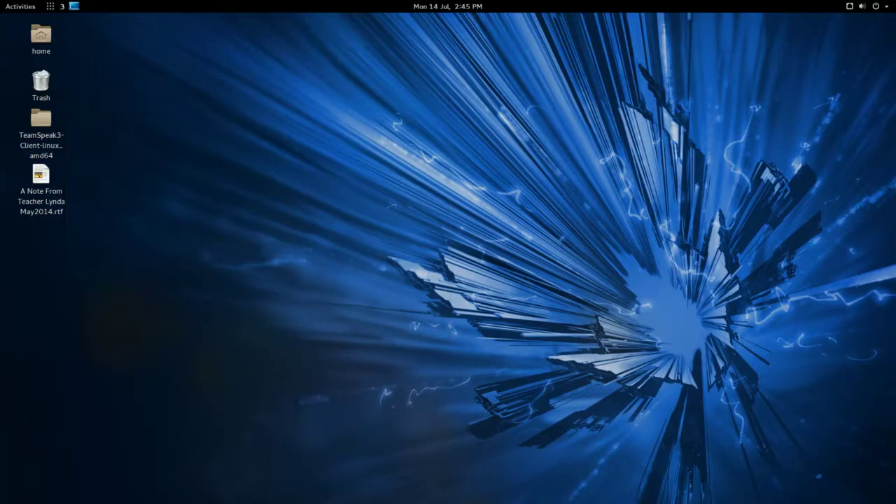
- Search the applications for "ala" and open the Main Menu editor
{"action": "key", "text": "super"}
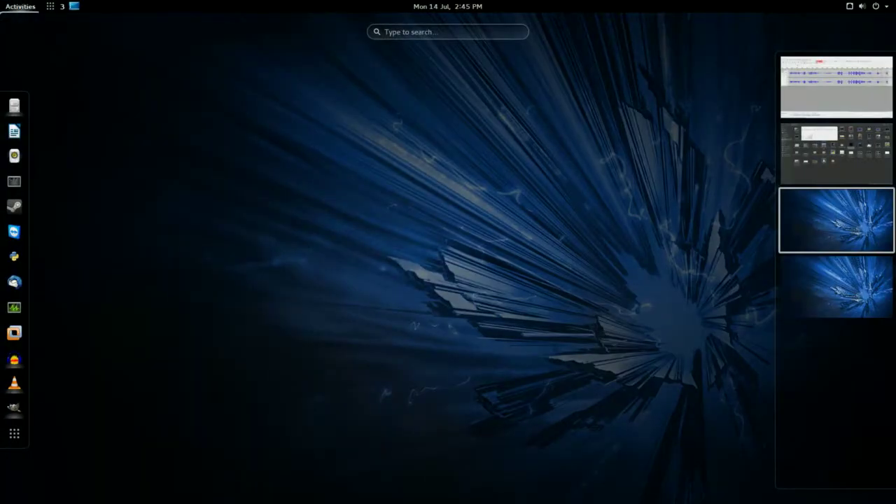
{"action": "type", "text": "a"}
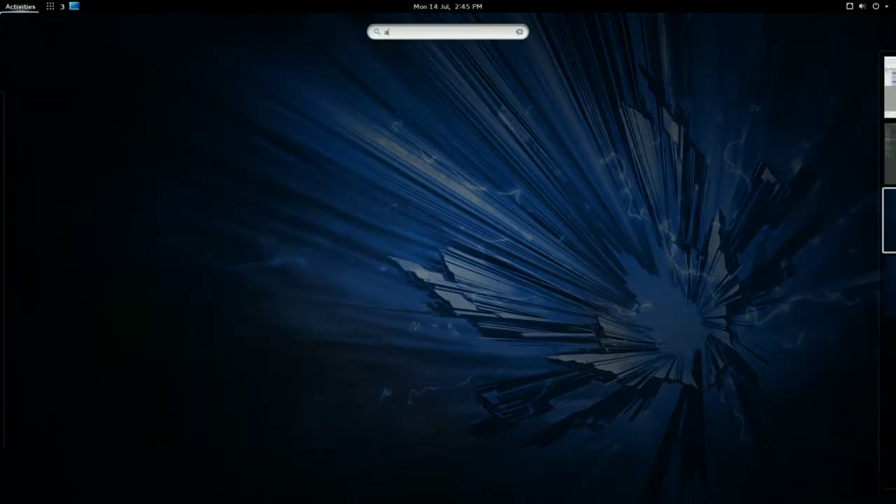
{"action": "type", "text": "la"}
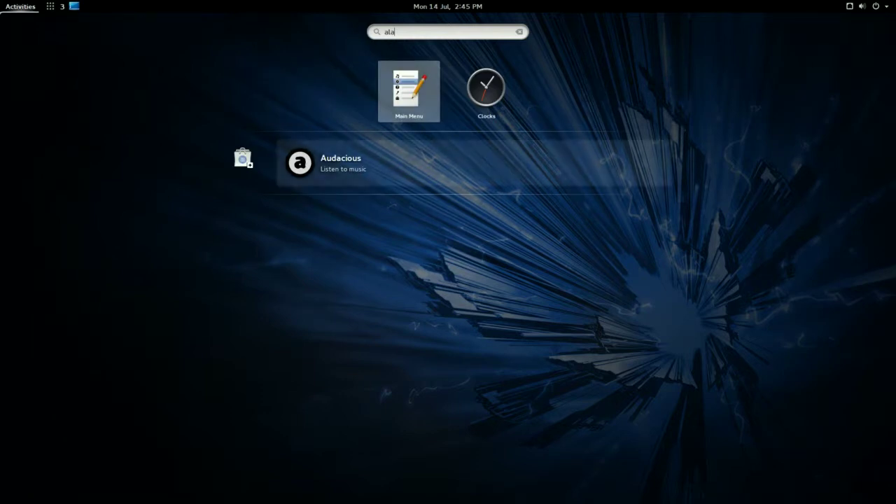
{"action": "key", "text": "Return"}
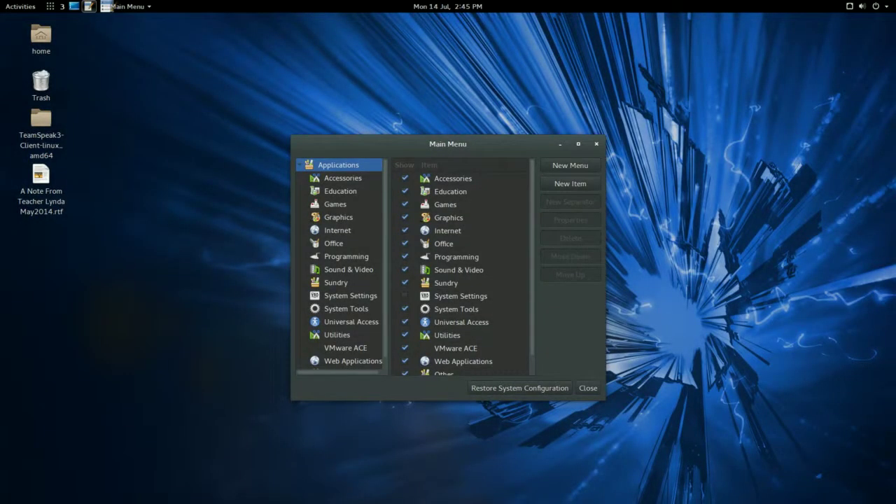
- Create a new menu item named Nightly whose command is the firefox executable in the firefox folder under Downloads
{"action": "scroll", "coordinate": [340, 267], "scroll_direction": "down", "scroll_amount": 1}
{"action": "scroll", "coordinate": [341, 264], "scroll_direction": "up", "scroll_amount": 1}
{"action": "left_click", "coordinate": [569, 183]}
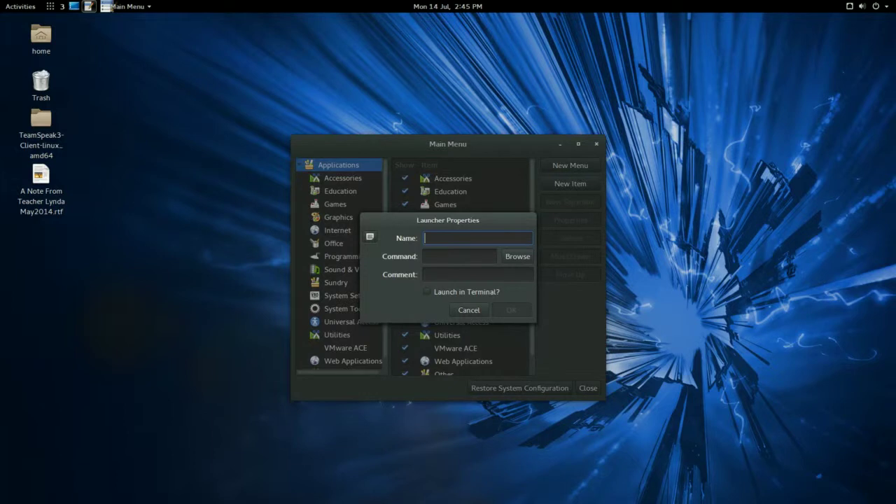
{"action": "type", "text": "Nightly"}
{"action": "left_click", "coordinate": [518, 257]}
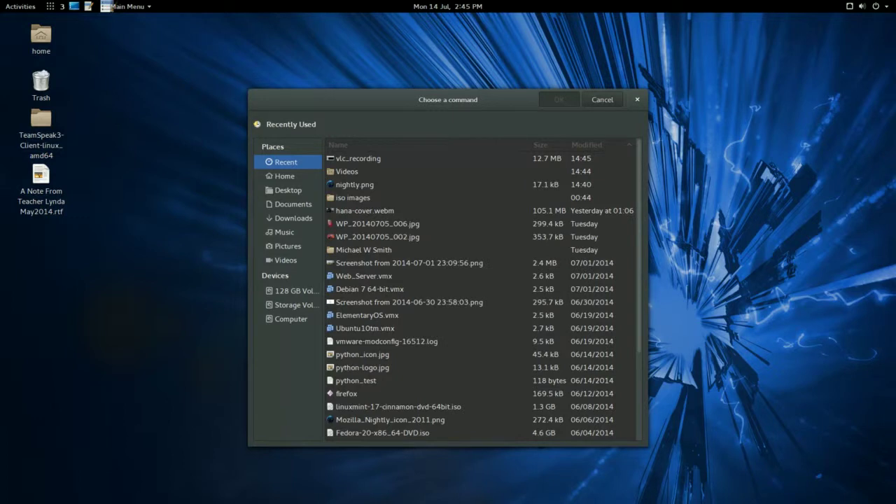
{"action": "left_click", "coordinate": [293, 218]}
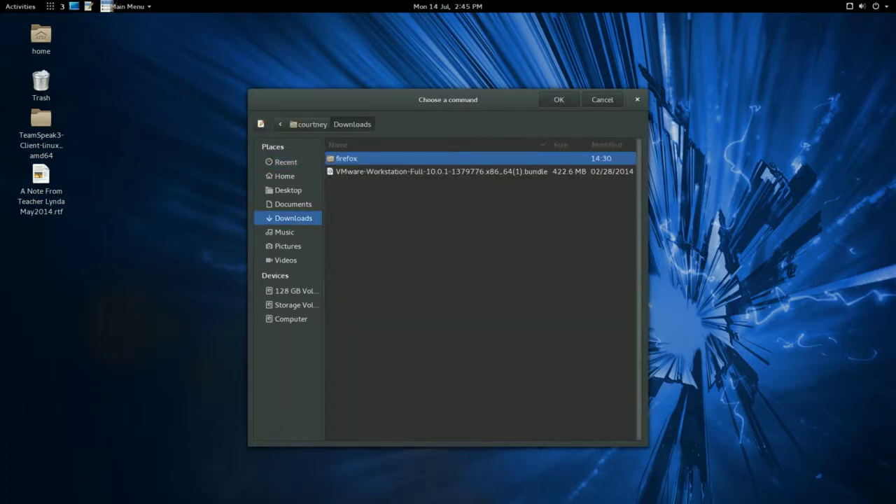
{"action": "key", "text": "Return"}
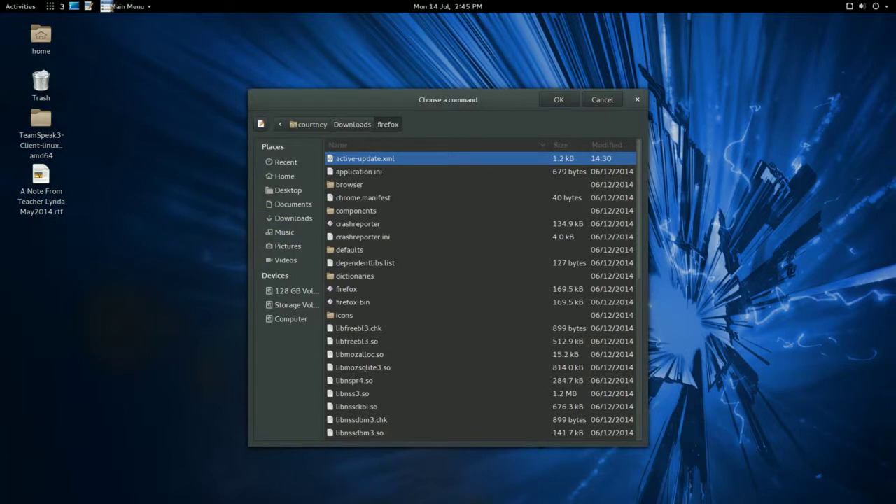
{"action": "left_click", "coordinate": [347, 289]}
{"action": "key", "text": "Return"}
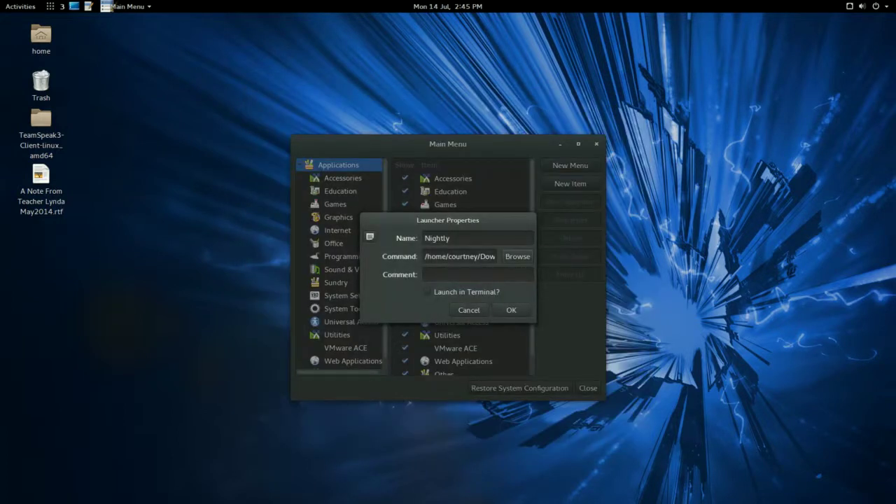
{"action": "key", "text": "Return"}
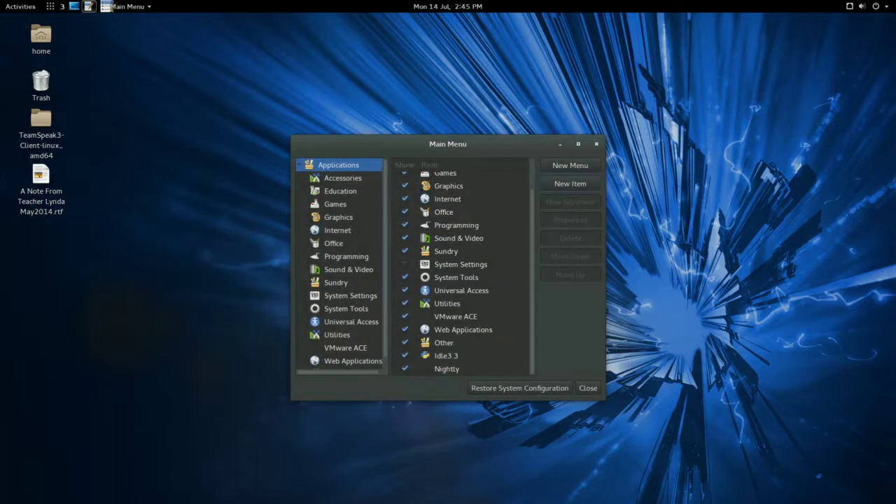
- Select the Nightly item and look for its launcher icon among all installed applications
{"action": "left_click", "coordinate": [446, 369]}
{"action": "key", "text": "super"}
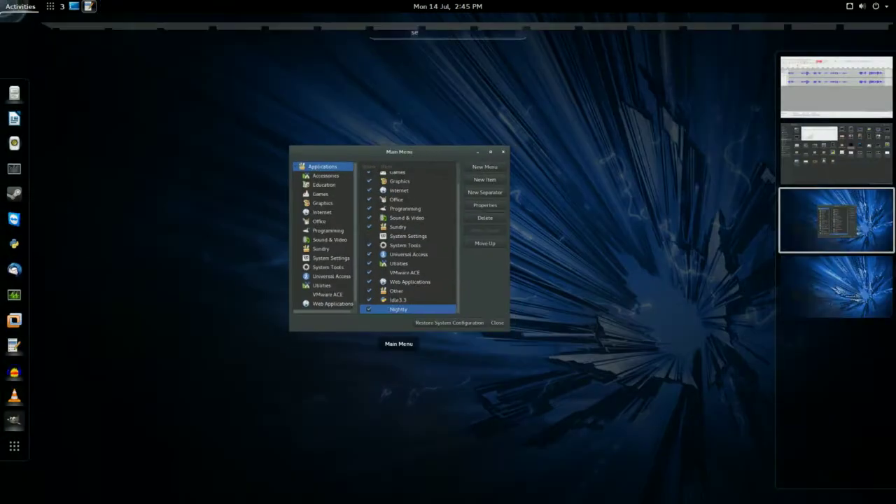
{"action": "left_click", "coordinate": [14, 446]}
{"action": "scroll", "coordinate": [448, 280], "scroll_direction": "down", "scroll_amount": 1}
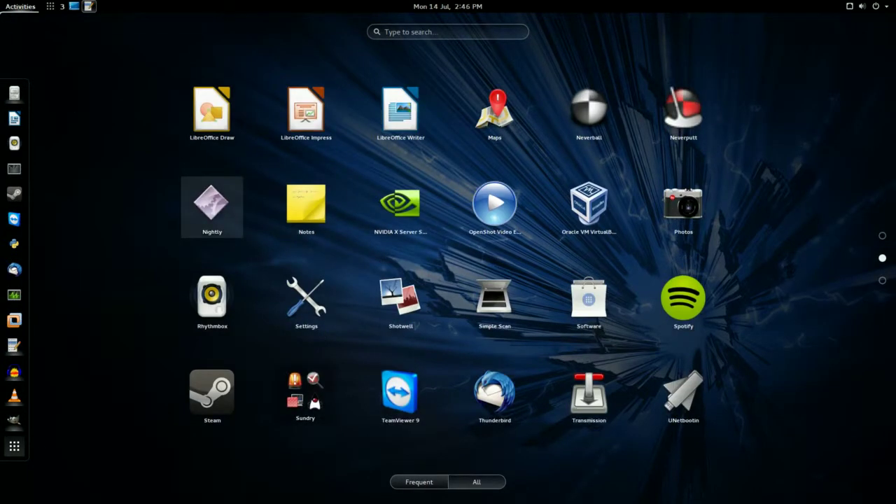
{"action": "mouse_move", "coordinate": [0, 0]}
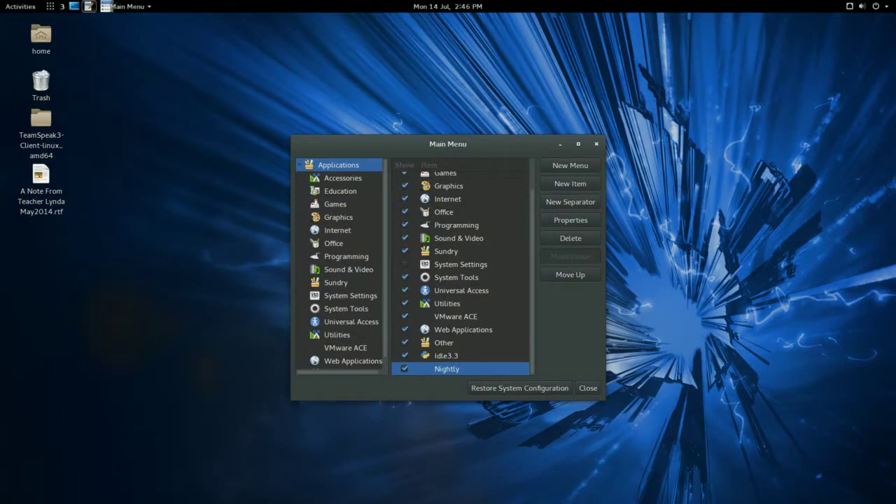
- Launch Nightly from the applications overview on the third workspace and dismiss the default browser question
{"action": "key", "text": "super"}
{"action": "key", "text": "ctrl+alt+Up"}
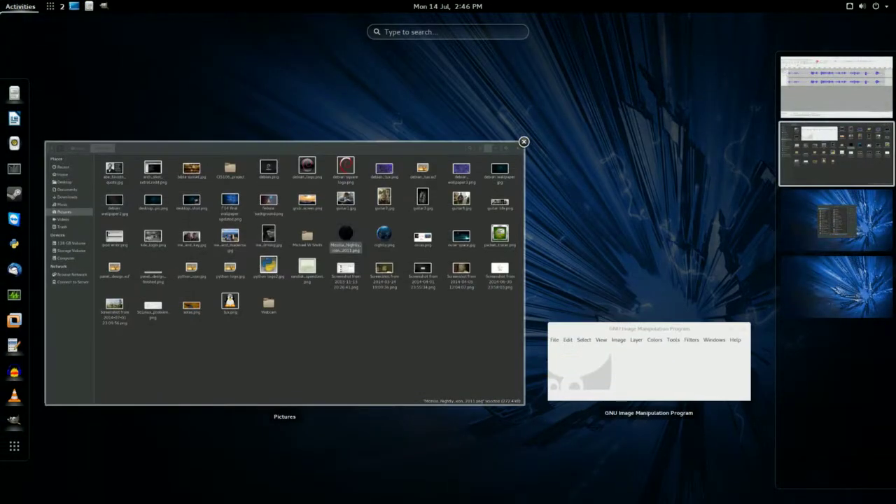
{"action": "key", "text": "ctrl+alt+Down"}
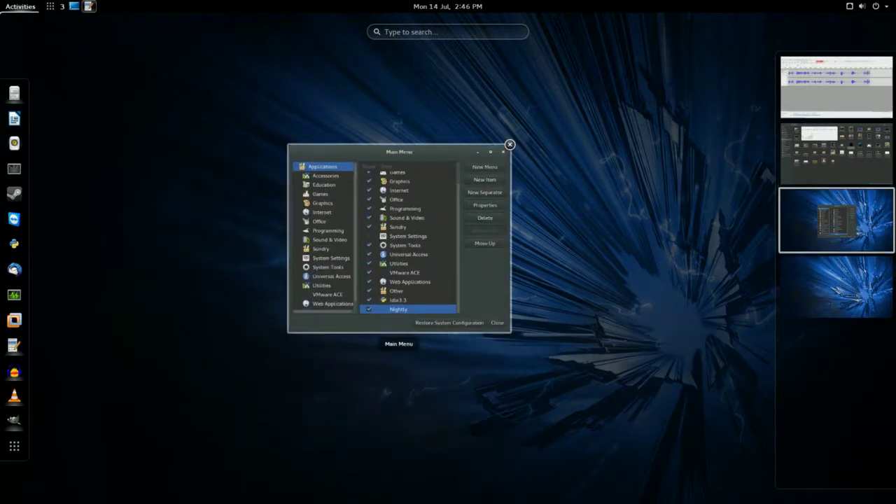
{"action": "left_click", "coordinate": [14, 446]}
{"action": "scroll", "coordinate": [175, 336], "scroll_direction": "down", "scroll_amount": 1}
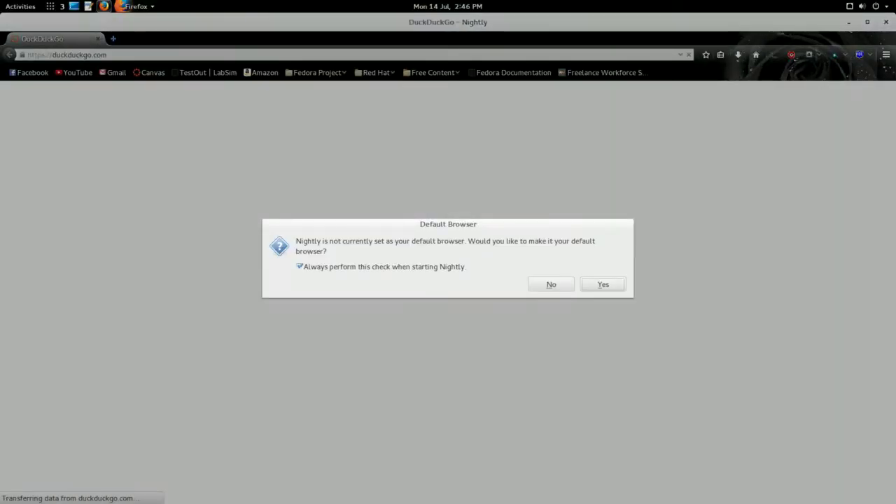
{"action": "key", "text": "Escape"}
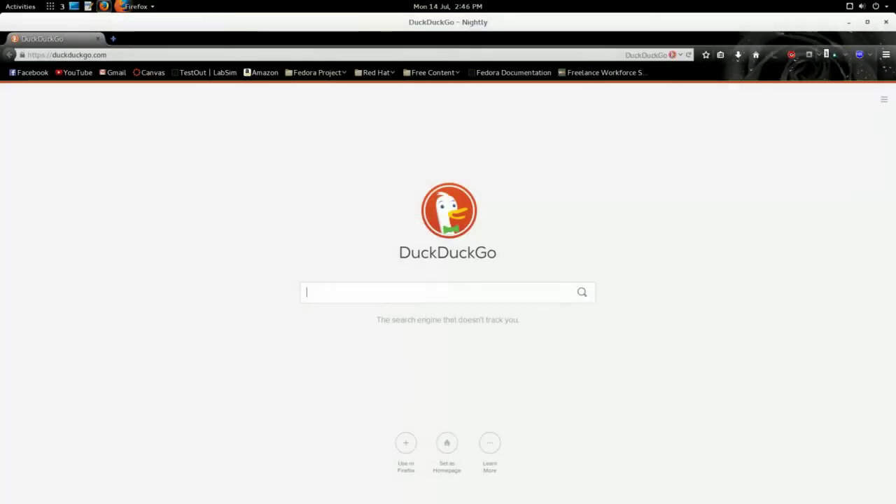
- Search Google Images with "!gi firefox nightly", refine the query to "firefox nightly icon" and choose the first 512 × 512 globe image
{"action": "type", "text": "!gi "}
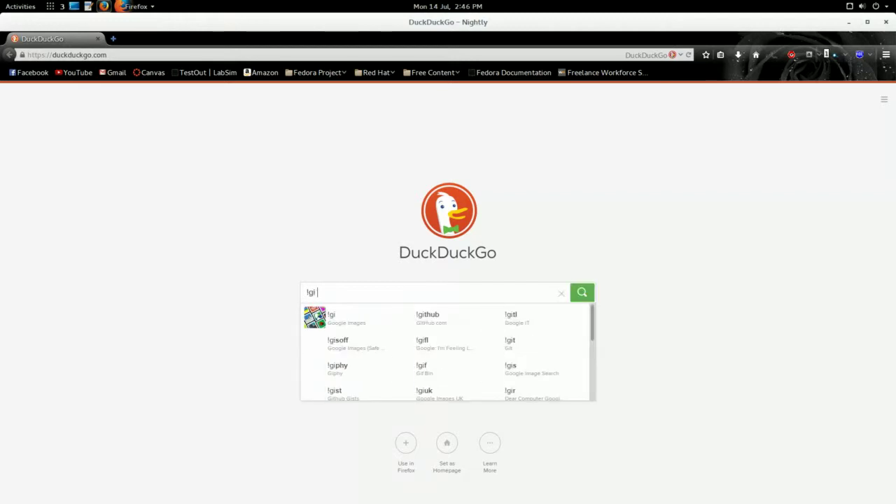
{"action": "type", "text": "firefox nightly"}
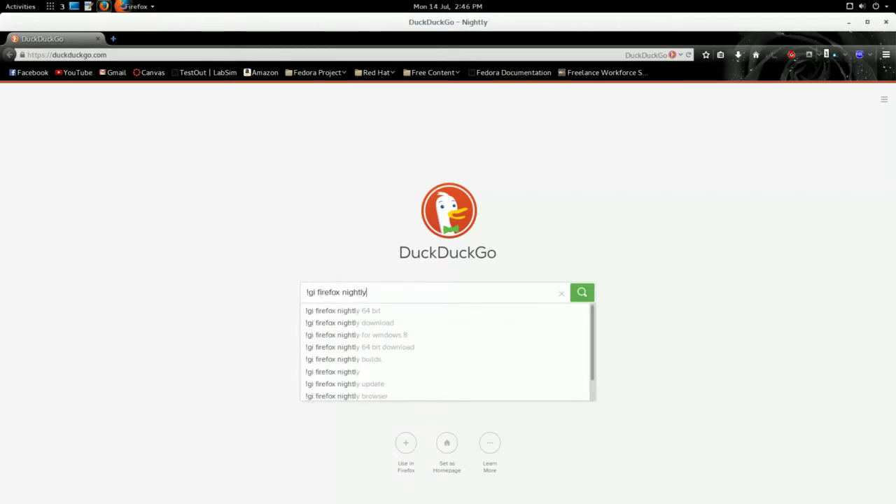
{"action": "key", "text": "Return"}
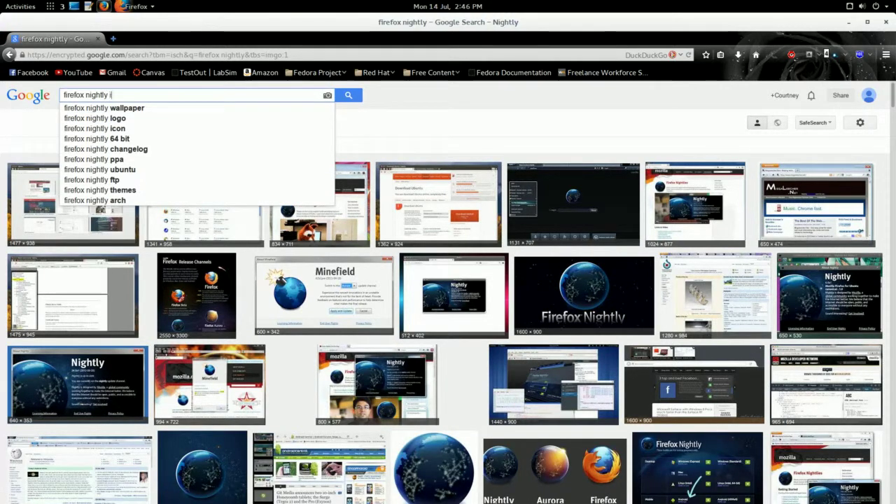
{"action": "type", "text": "icon"}
{"action": "key", "text": "Return"}
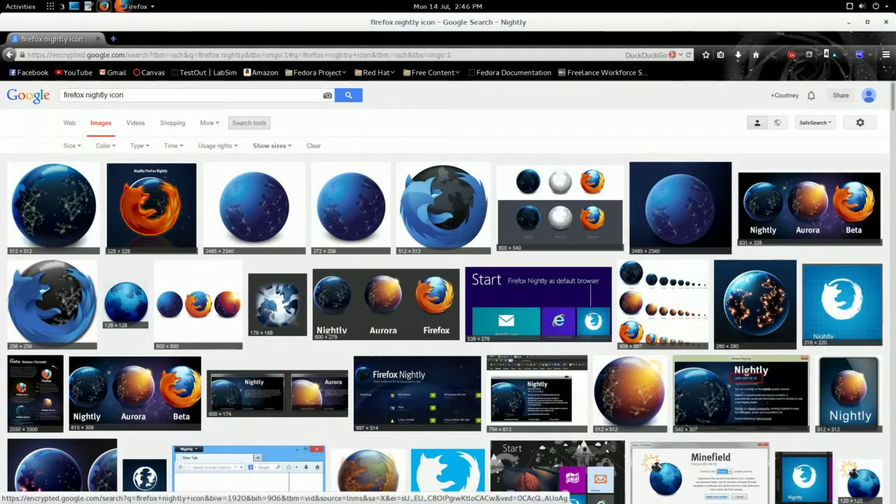
{"action": "left_click", "coordinate": [53, 207]}
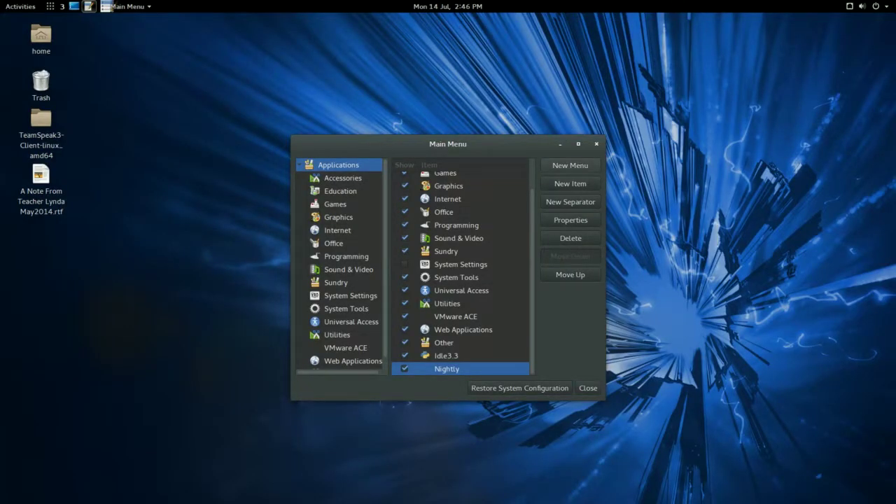
- Switch to the second workspace and open Mozilla_Nightly_icon_2011.png from Pictures in GIMP, converting it to the RGB working space
{"action": "mouse_move", "coordinate": [0, 0]}
{"action": "left_click", "coordinate": [836, 154]}
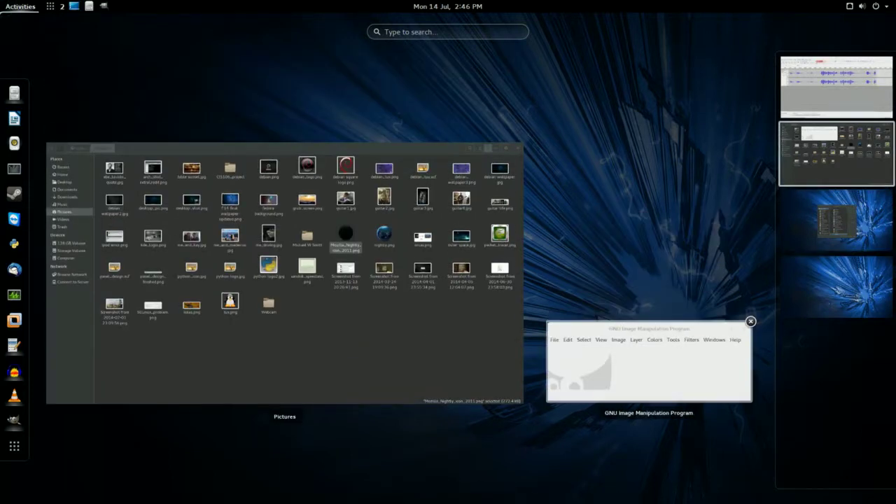
{"action": "left_click", "coordinate": [649, 360]}
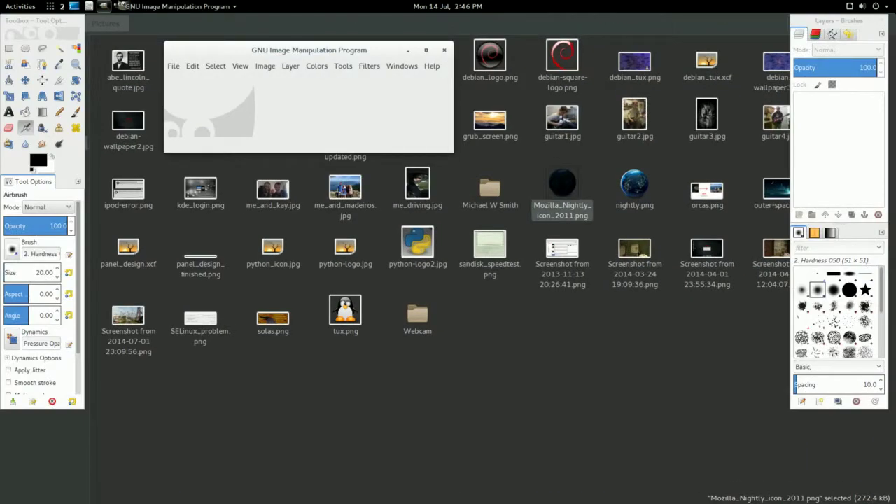
{"action": "right_click", "coordinate": [569, 195]}
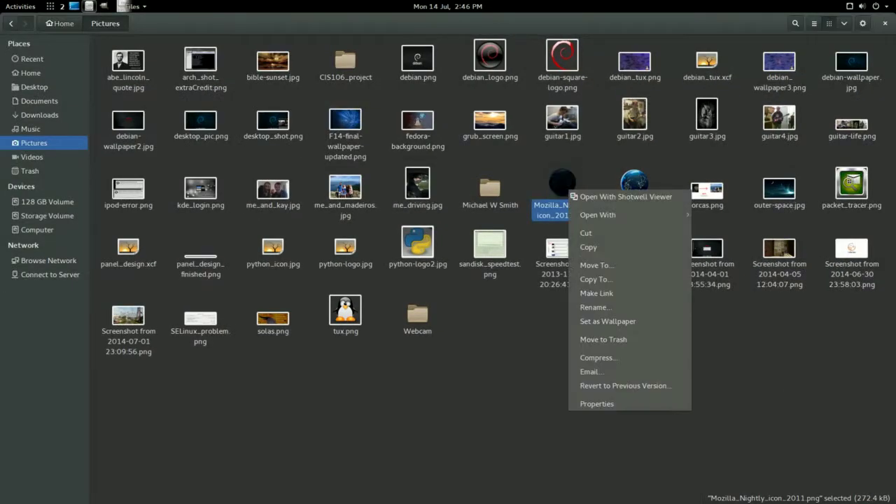
{"action": "mouse_move", "coordinate": [599, 215]}
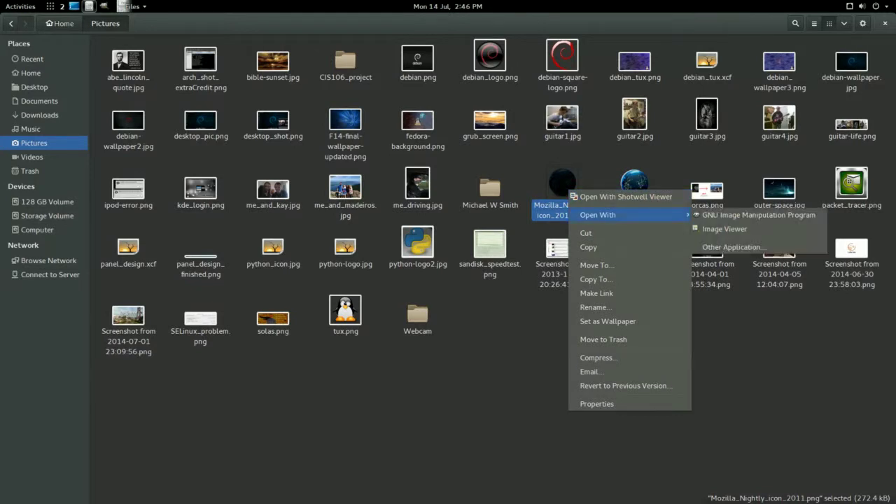
{"action": "left_click", "coordinate": [758, 215]}
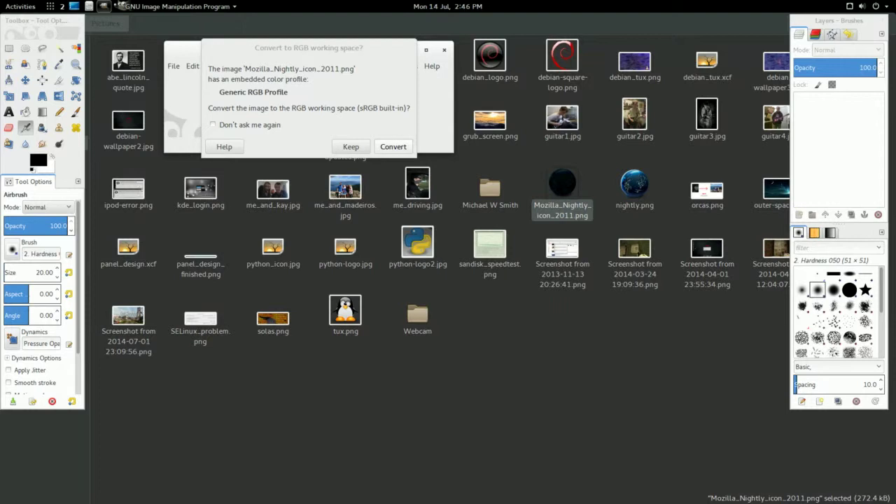
{"action": "left_click", "coordinate": [394, 147]}
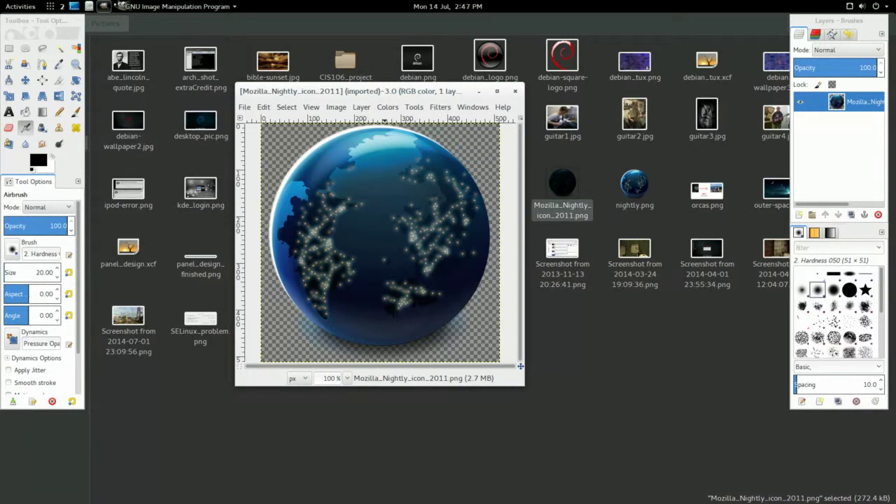
- Scale the opened globe image to 100 px wide with its proportions kept
{"action": "left_click", "coordinate": [336, 107]}
{"action": "key", "text": "Down"}
{"action": "key", "text": "Down"}
{"action": "key", "text": "Down"}
{"action": "key", "text": "Down"}
{"action": "key", "text": "Down"}
{"action": "key", "text": "Down"}
{"action": "key", "text": "Down"}
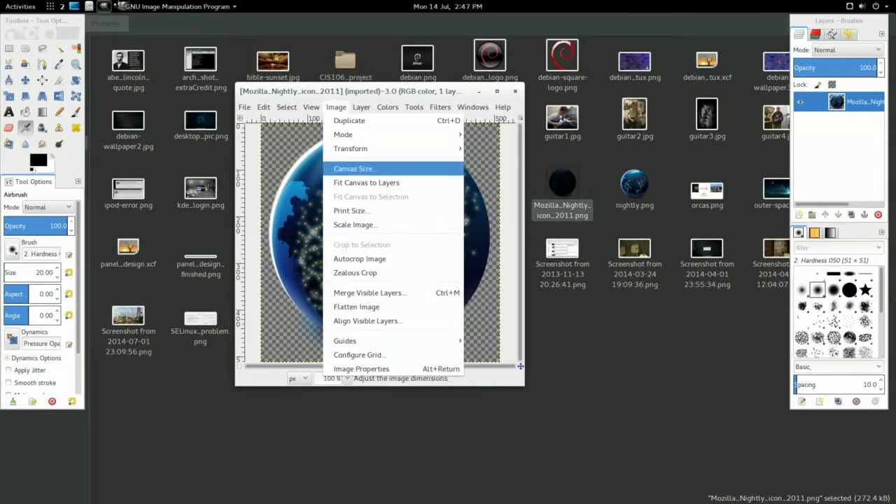
{"action": "key", "text": "Return"}
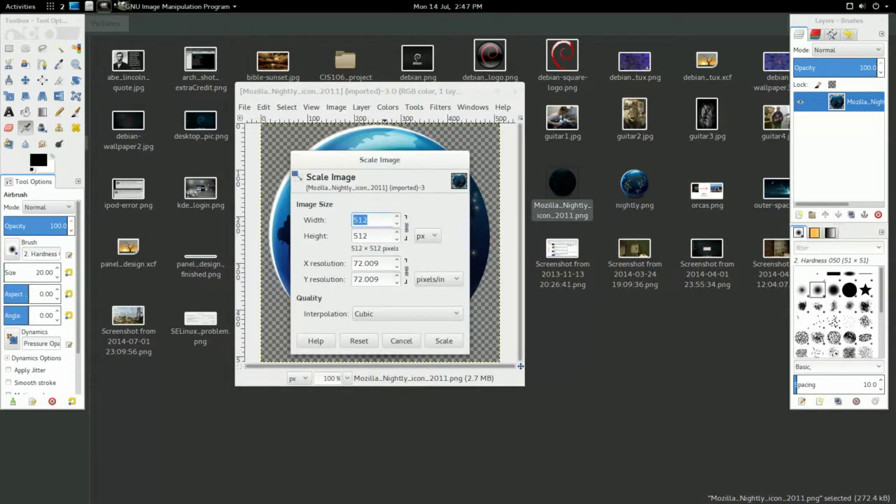
{"action": "type", "text": "100"}
{"action": "key", "text": "Return"}
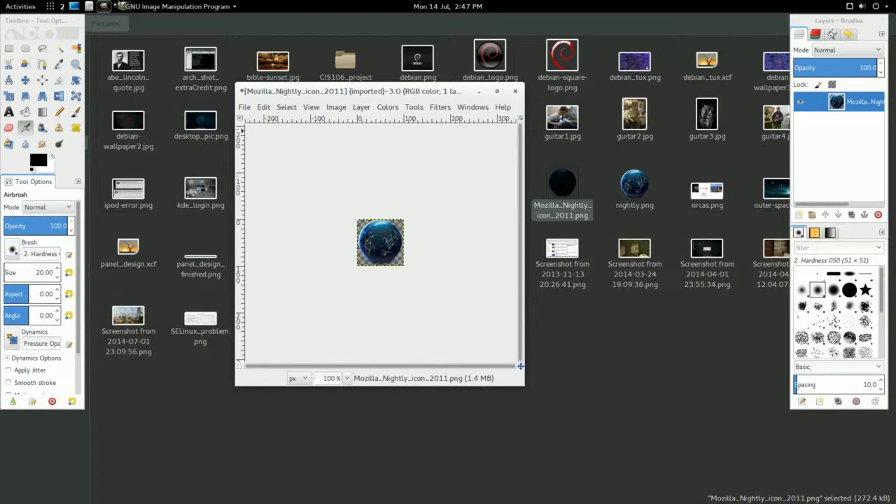
- Start exporting the scaled image, cancel the export, and close the image discarding its changes
{"action": "left_click", "coordinate": [244, 108]}
{"action": "left_click", "coordinate": [266, 286]}
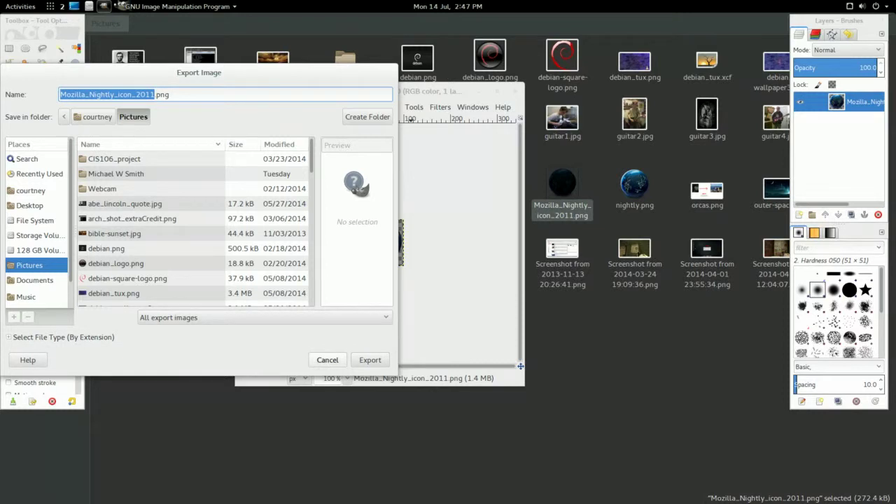
{"action": "key", "text": "Escape"}
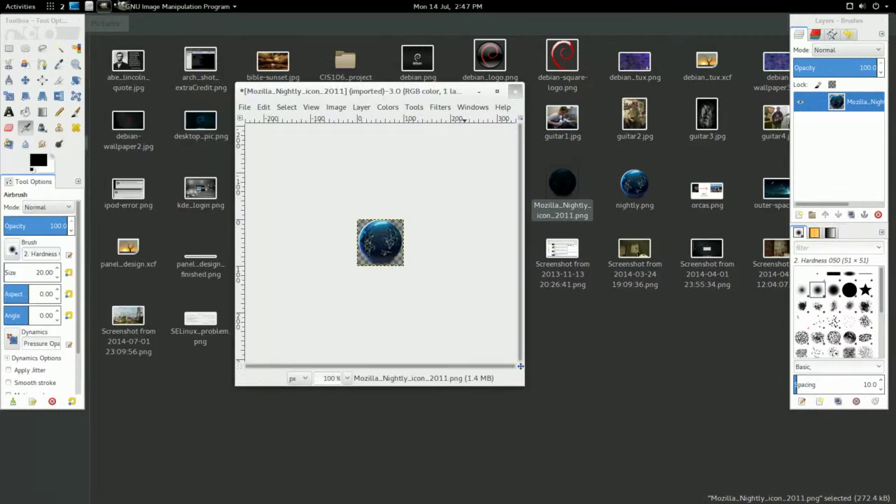
{"action": "key", "text": "ctrl+w"}
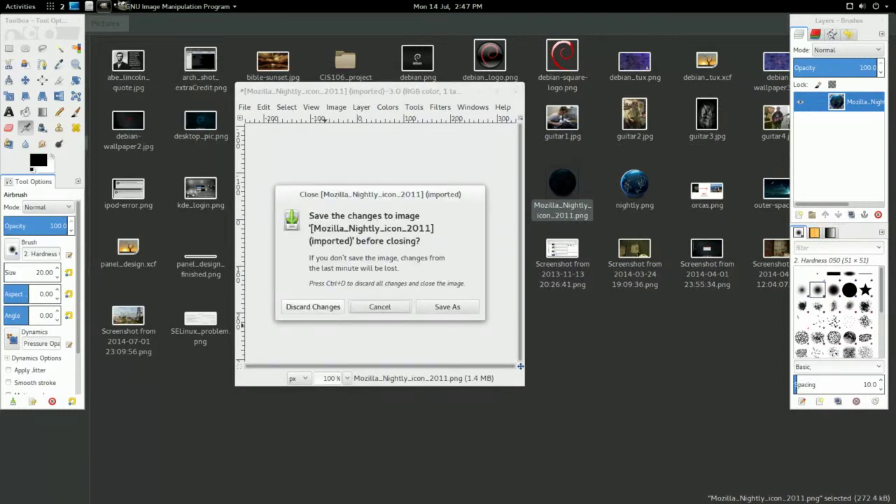
{"action": "left_click", "coordinate": [328, 307]}
{"action": "left_click", "coordinate": [484, 301]}
- Set the Nightly menu item's icon to nightly.png from the Pictures folder
{"action": "left_click", "coordinate": [635, 186]}
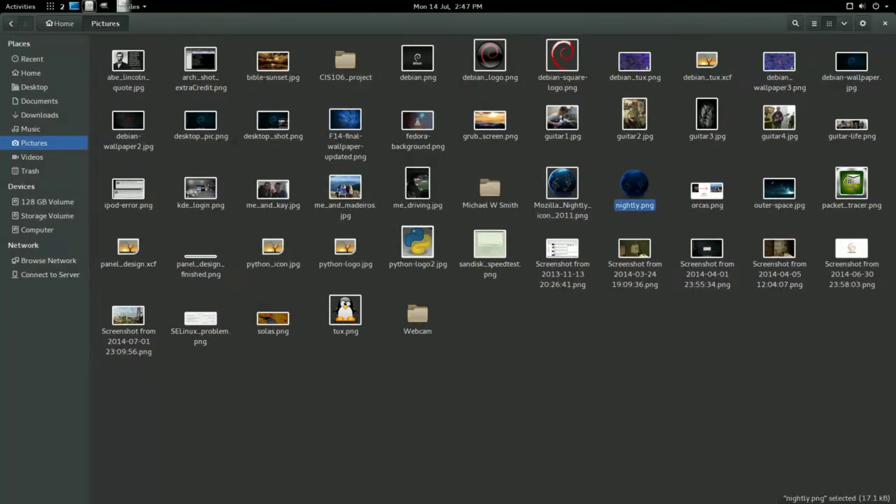
{"action": "mouse_move", "coordinate": [1, 1]}
{"action": "scroll", "coordinate": [252, 266], "scroll_direction": "up", "scroll_amount": 1}
{"action": "scroll", "coordinate": [252, 266], "scroll_direction": "down", "scroll_amount": 1}
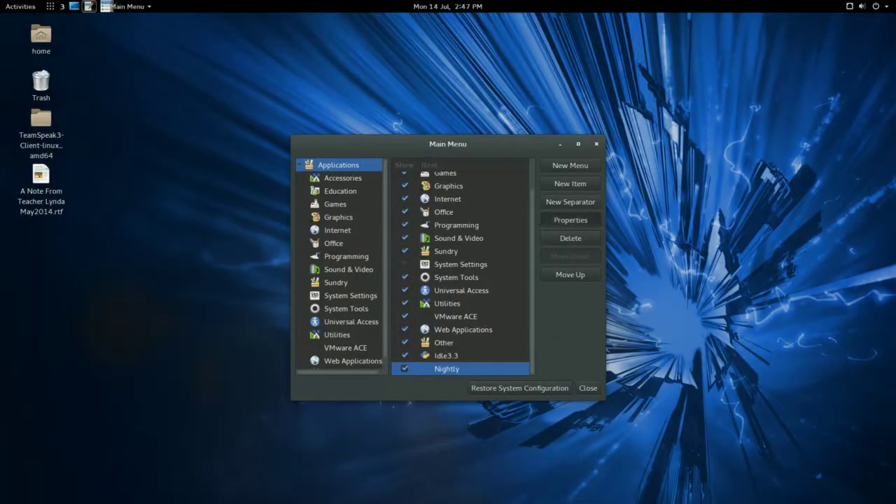
{"action": "left_click", "coordinate": [571, 220]}
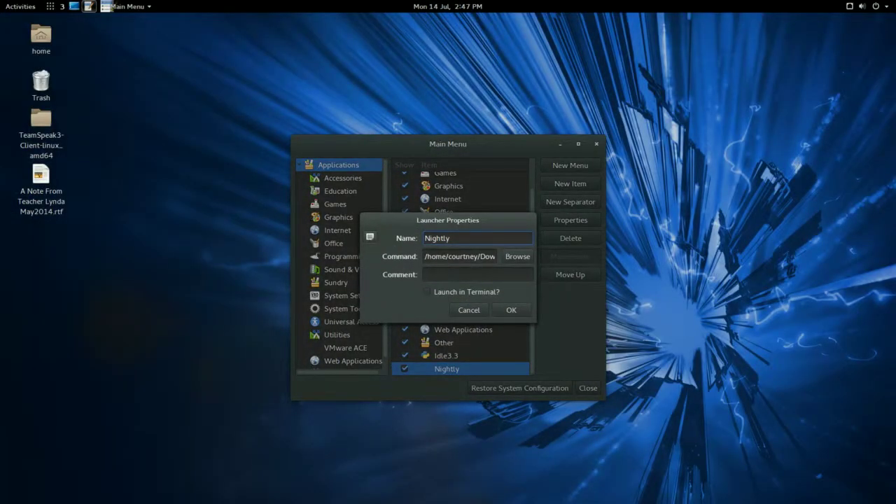
{"action": "left_click", "coordinate": [369, 237]}
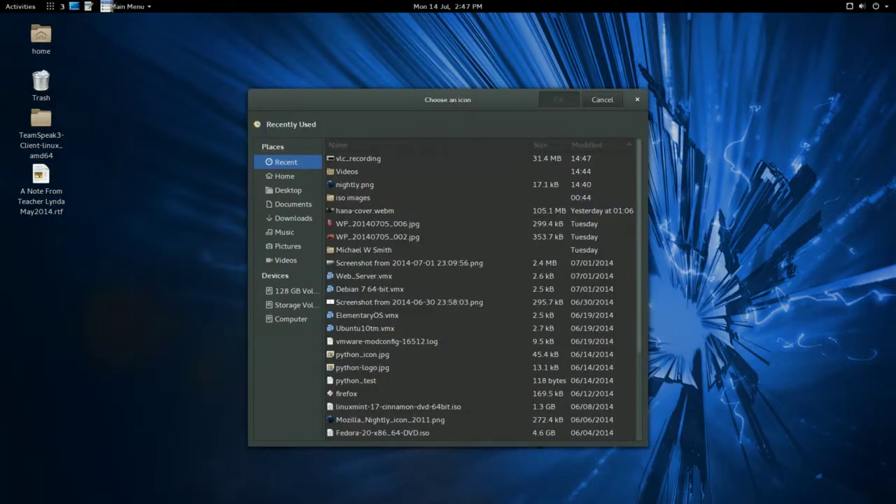
{"action": "left_click", "coordinate": [293, 204]}
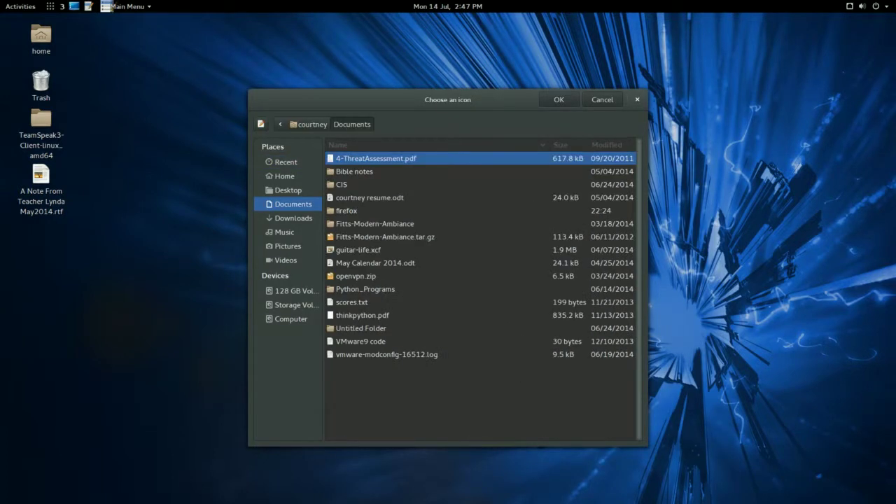
{"action": "left_click", "coordinate": [288, 246]}
{"action": "scroll", "coordinate": [448, 294], "scroll_direction": "down", "scroll_amount": 2}
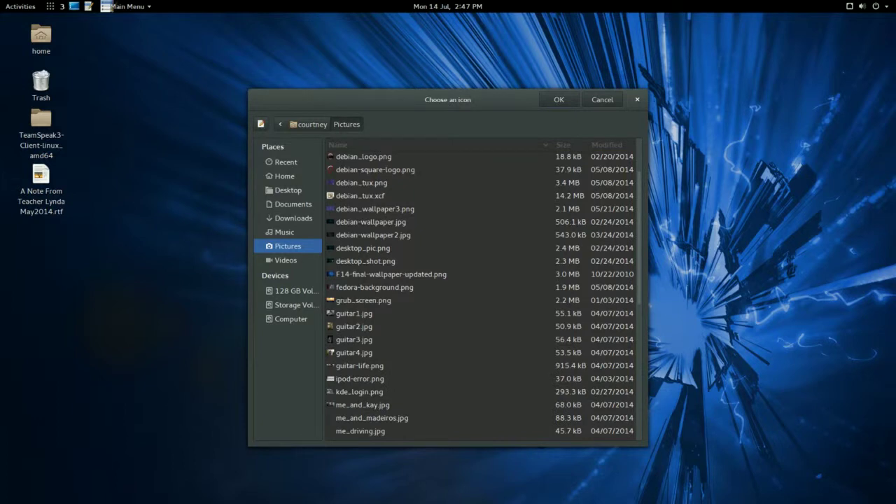
{"action": "scroll", "coordinate": [480, 294], "scroll_direction": "down", "scroll_amount": 3}
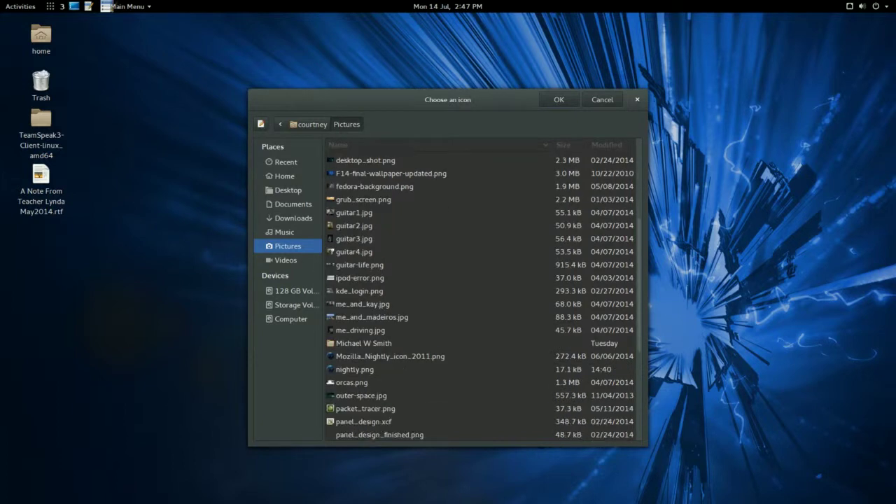
{"action": "left_click", "coordinate": [354, 369]}
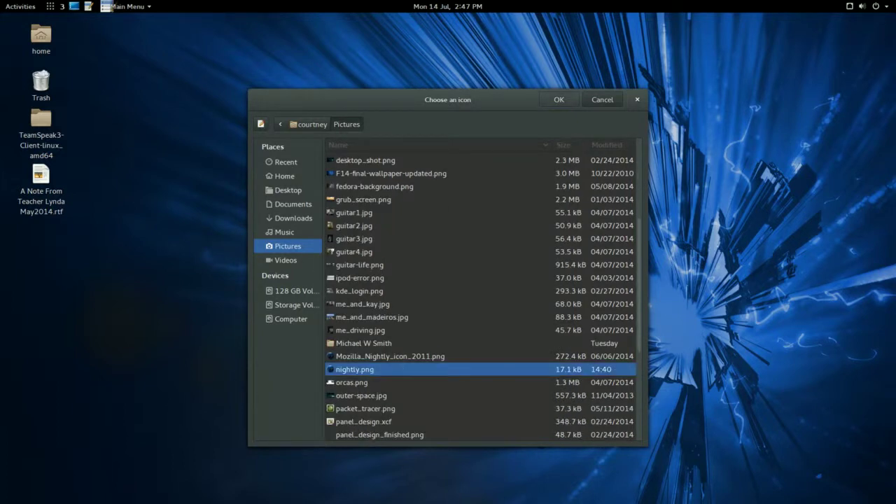
{"action": "left_click", "coordinate": [559, 99]}
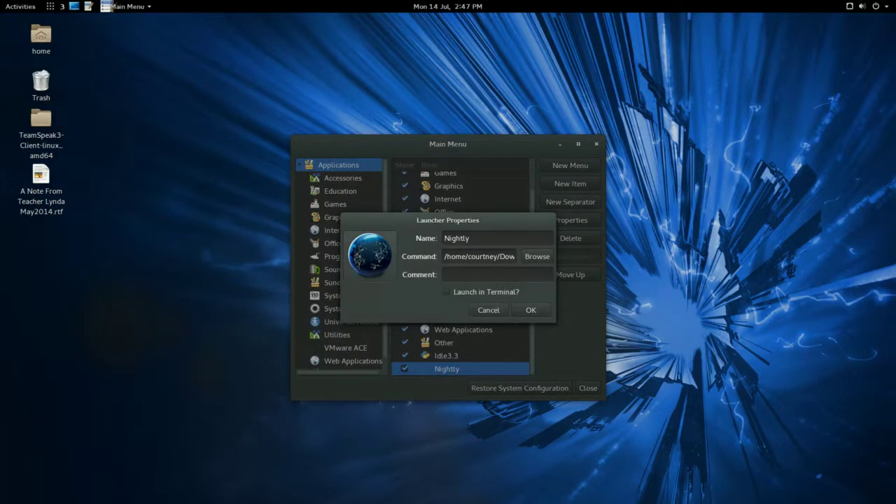
{"action": "left_click", "coordinate": [530, 310]}
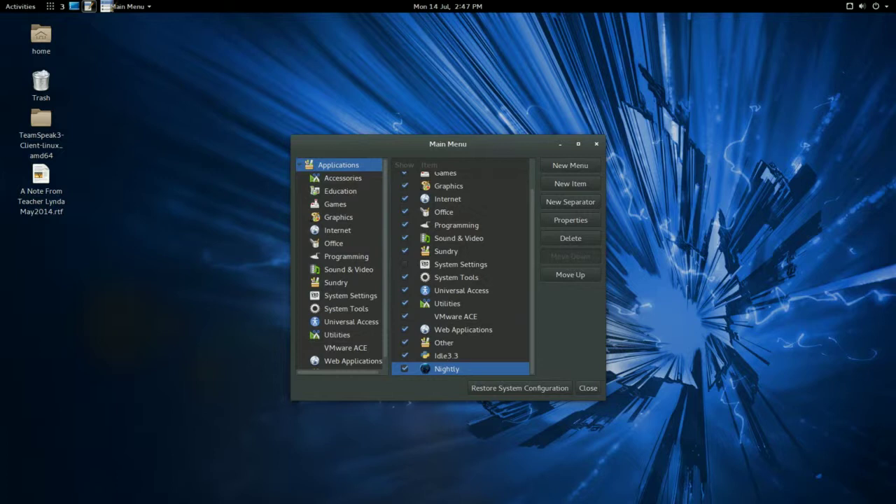
- Check the Nightly launcher's icon among all installed applications and return to the menu editor
{"action": "mouse_move", "coordinate": [1, 1]}
{"action": "left_click", "coordinate": [14, 446]}
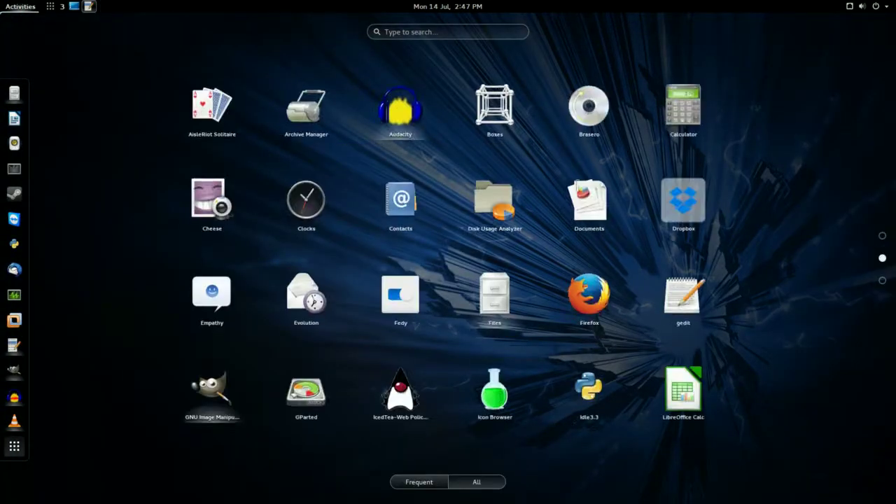
{"action": "scroll", "coordinate": [448, 252], "scroll_direction": "down", "scroll_amount": 1}
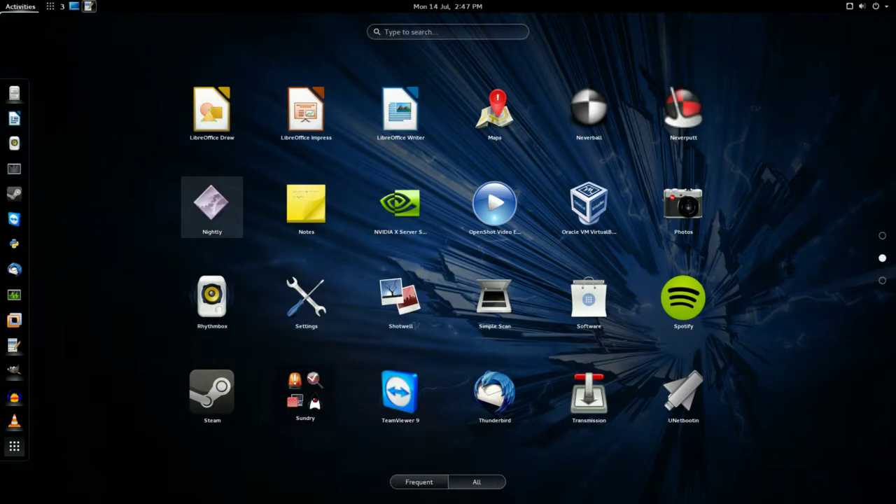
{"action": "key", "text": "Escape"}
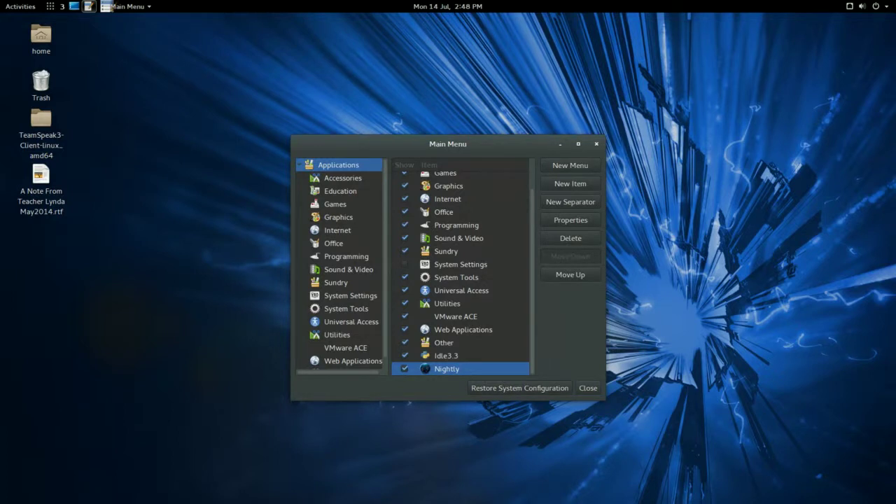
{"action": "left_click_drag", "start_coordinate": [448, 144], "coordinate": [466, 133]}
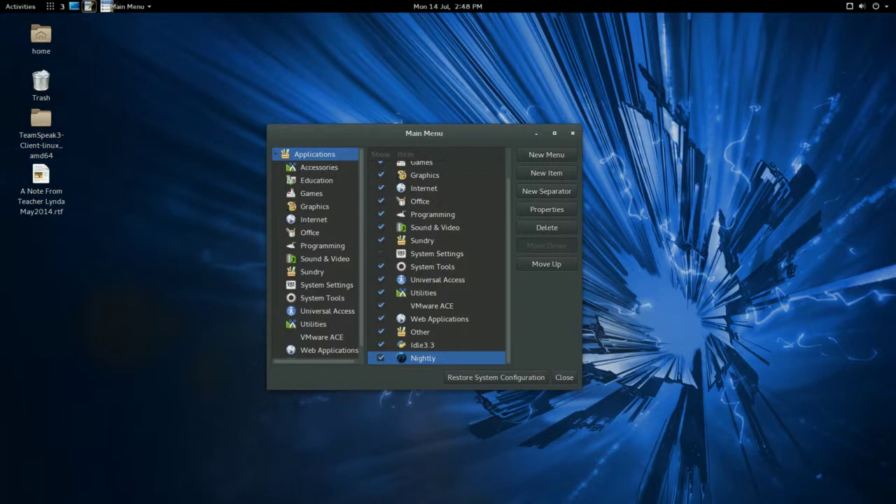
- Rename nightly.png in the Pictures folder on the second workspace as nightly.jpg
{"action": "mouse_move", "coordinate": [0, 0]}
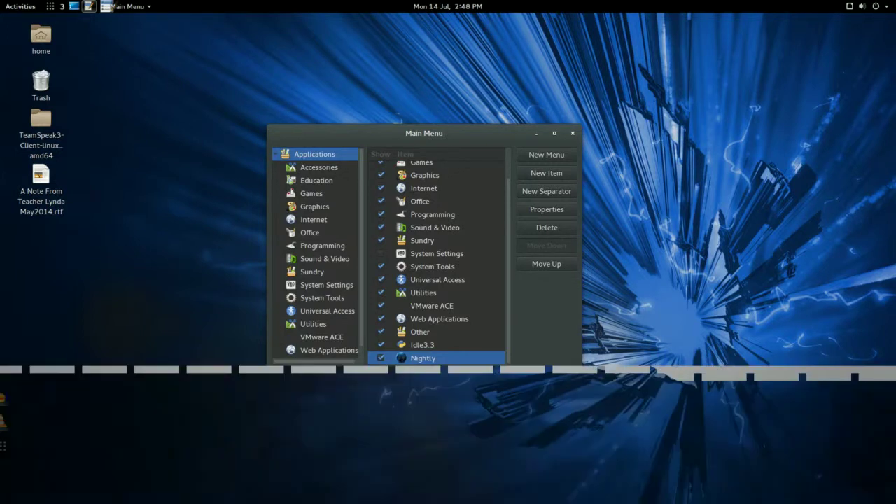
{"action": "scroll", "coordinate": [401, 238], "scroll_direction": "up", "scroll_amount": 1}
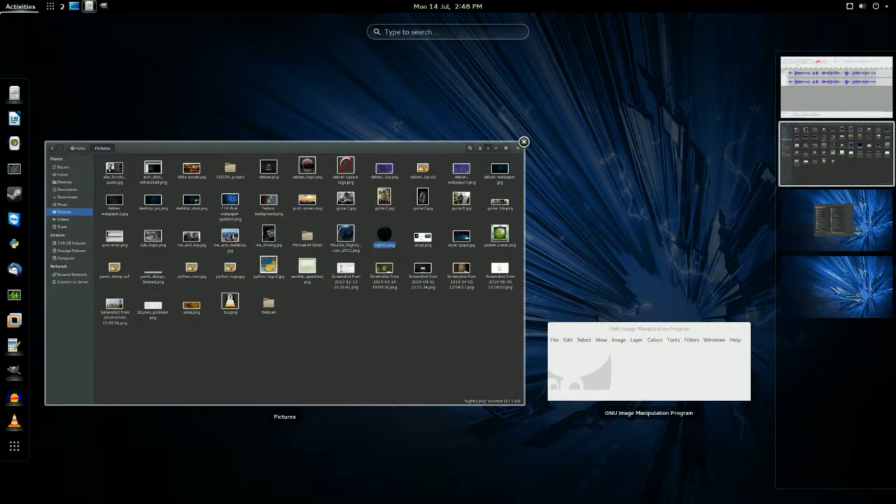
{"action": "left_click", "coordinate": [336, 259]}
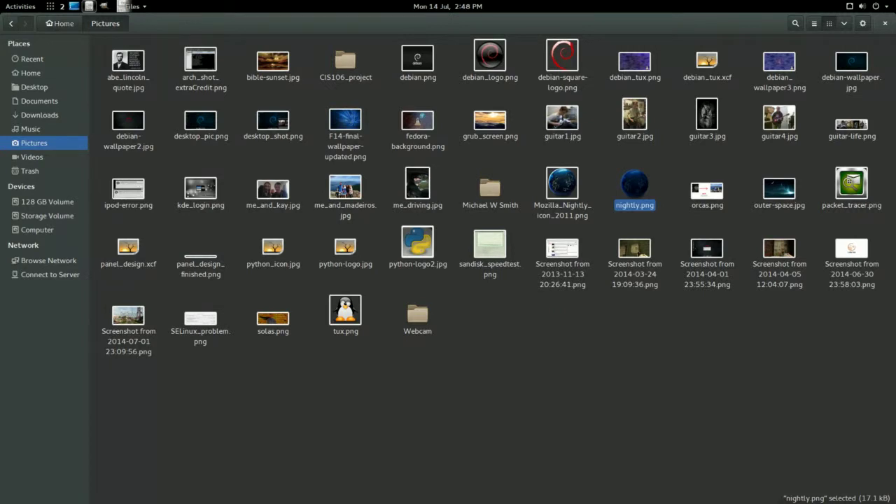
{"action": "right_click", "coordinate": [642, 189]}
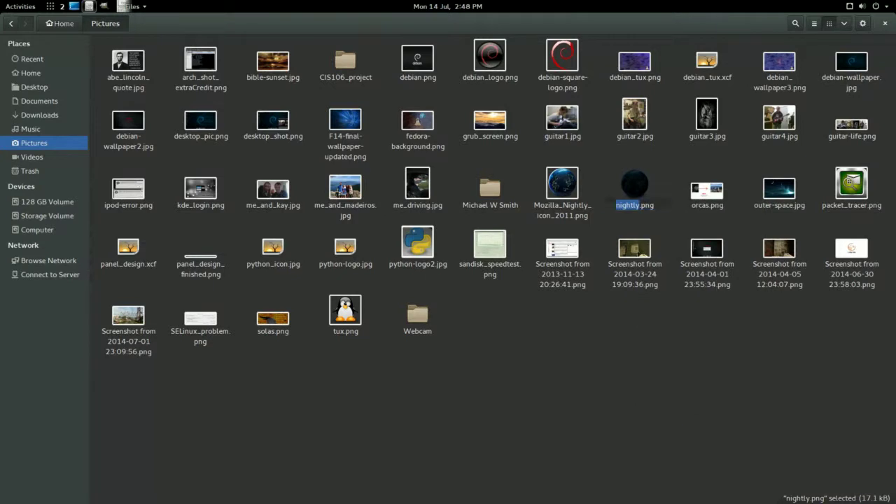
{"action": "left_click", "coordinate": [668, 306]}
{"action": "key", "text": "End"}
{"action": "key", "text": "BackSpace"}
{"action": "key", "text": "BackSpace"}
{"action": "key", "text": "BackSpace"}
{"action": "type", "text": "jpg"}
{"action": "key", "text": "Return"}
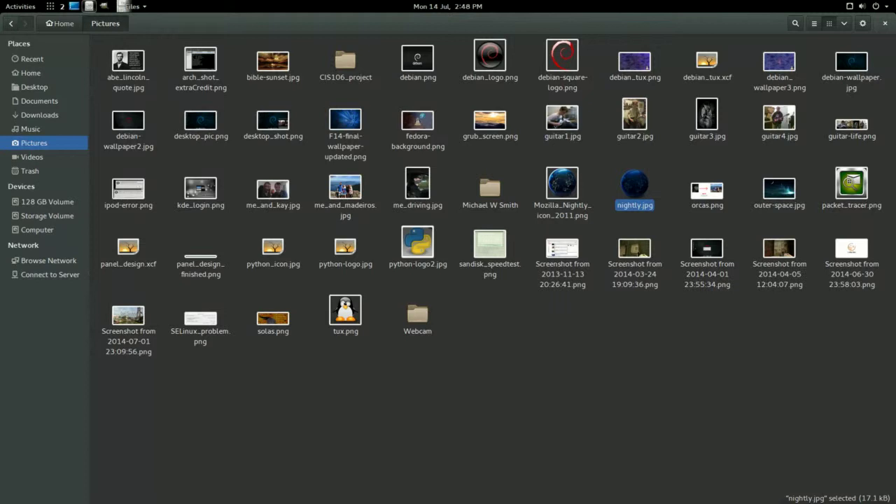
- Return to the menu editor on the third workspace and set the Nightly item's icon to nightly.jpg from the Pictures folder
{"action": "mouse_move", "coordinate": [0, 0]}
{"action": "left_click", "coordinate": [836, 220]}
{"action": "left_click", "coordinate": [416, 238]}
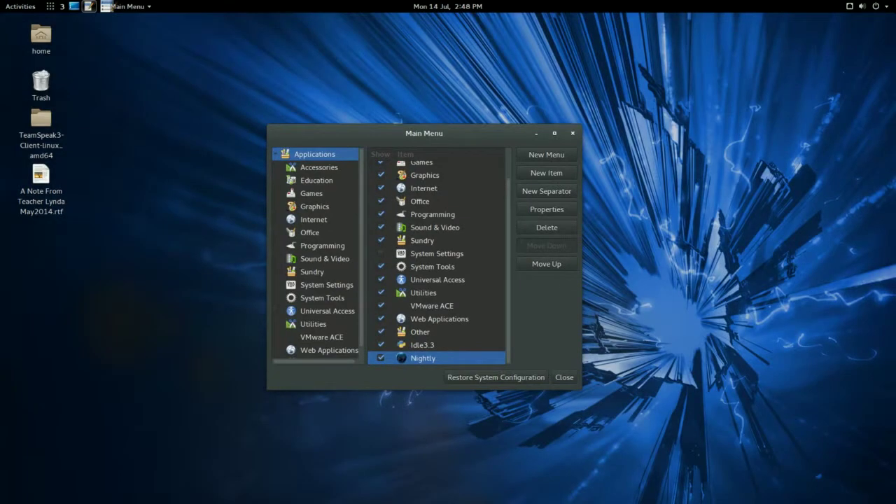
{"action": "left_click", "coordinate": [546, 209]}
{"action": "left_click", "coordinate": [547, 209]}
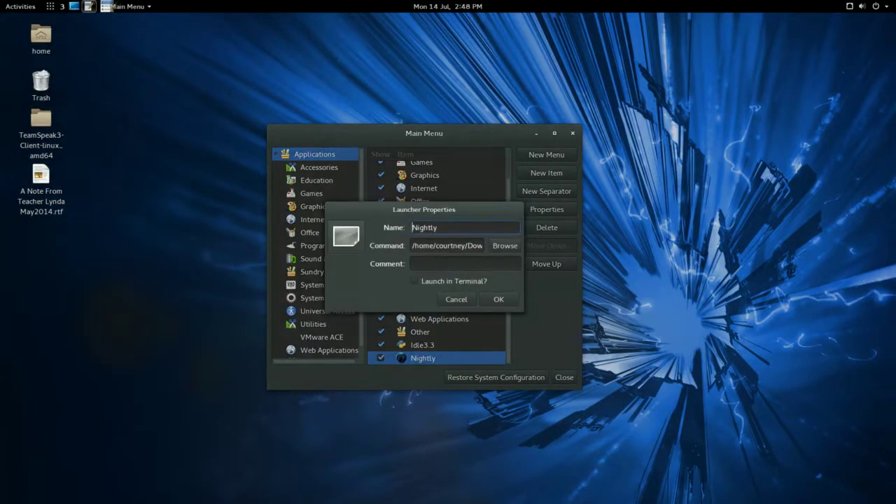
{"action": "left_click", "coordinate": [347, 237]}
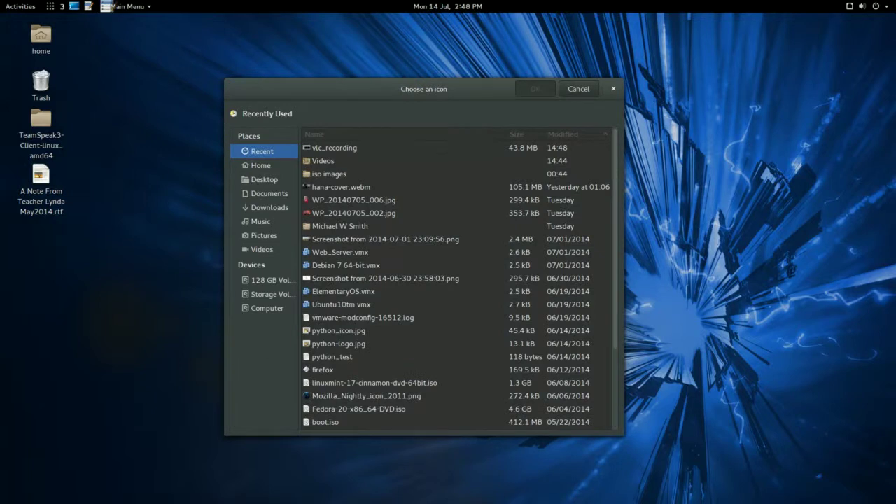
{"action": "left_click", "coordinate": [263, 236]}
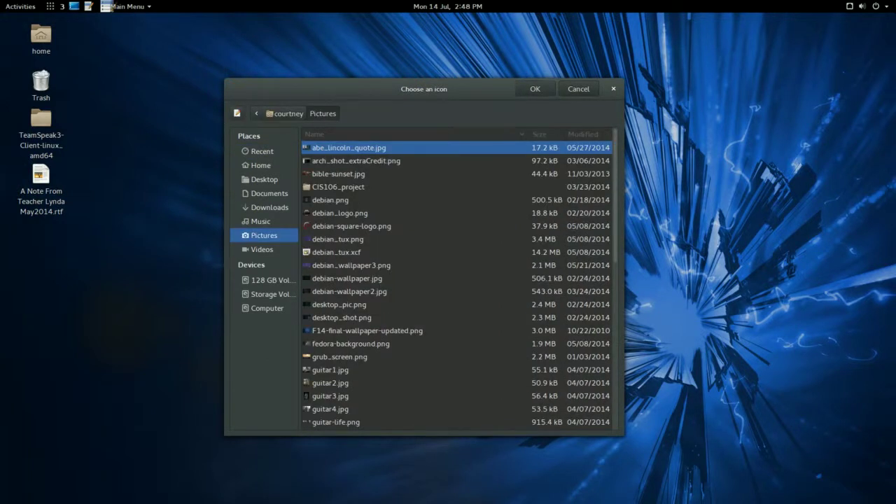
{"action": "scroll", "coordinate": [448, 280], "scroll_direction": "down", "scroll_amount": 3}
{"action": "scroll", "coordinate": [448, 280], "scroll_direction": "down", "scroll_amount": 1}
{"action": "left_click", "coordinate": [330, 392]}
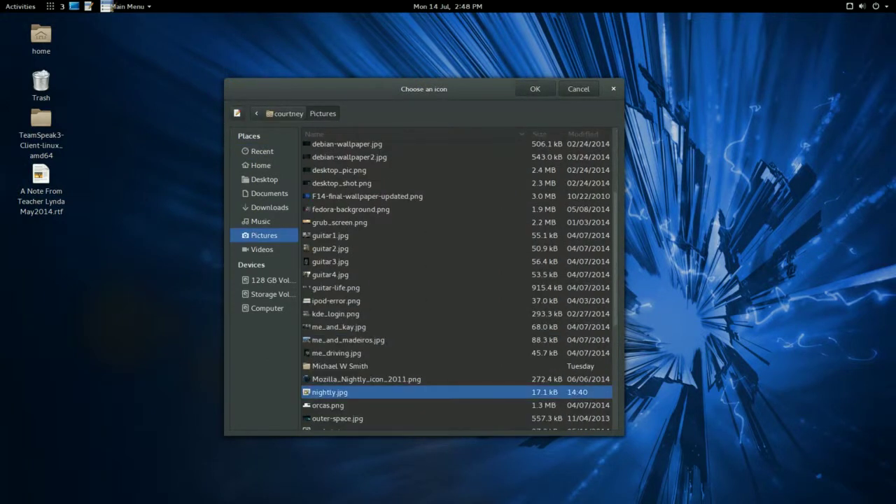
{"action": "left_click", "coordinate": [535, 89]}
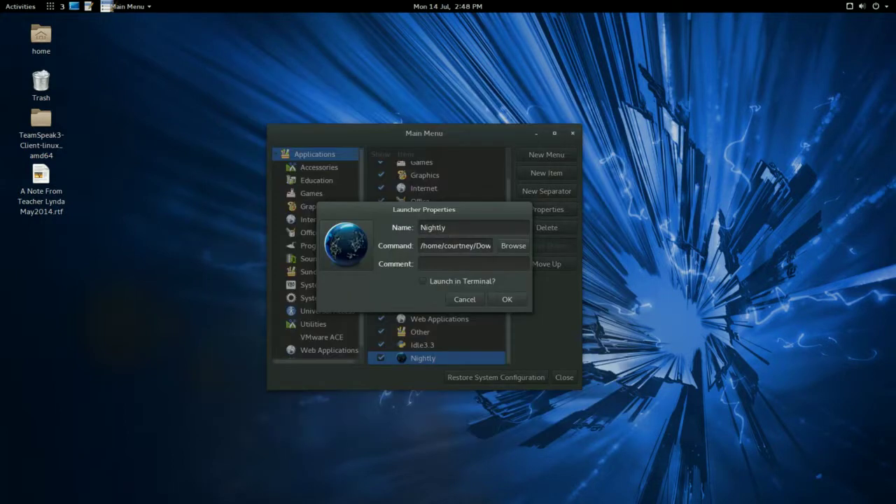
{"action": "left_click", "coordinate": [507, 298]}
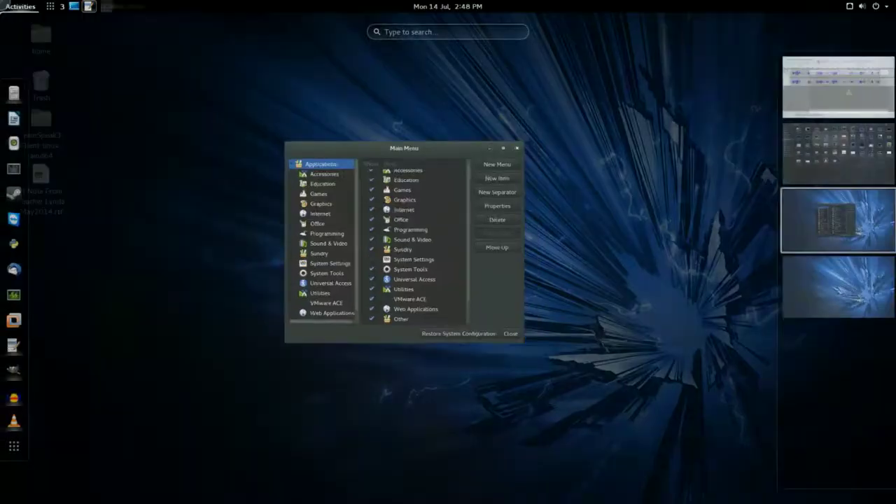
- View the Nightly launcher's icon among all installed applications and go back to the menu editor
{"action": "mouse_move", "coordinate": [2, 2]}
{"action": "left_click", "coordinate": [14, 446]}
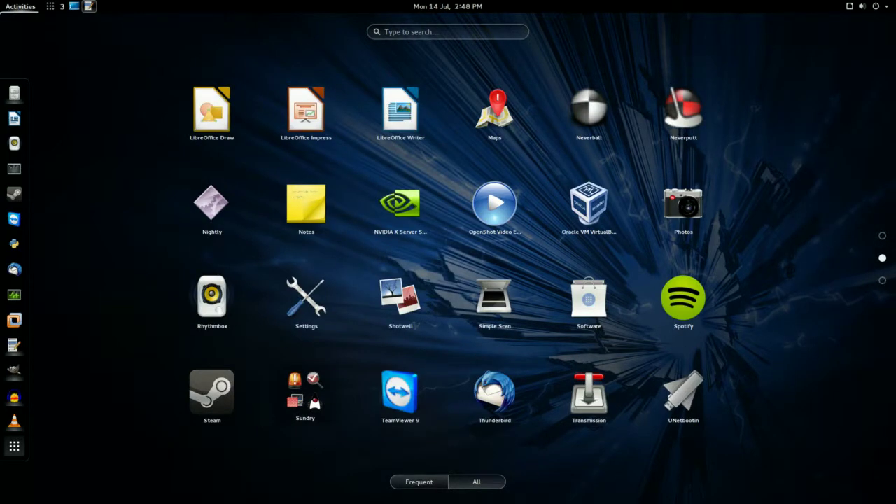
{"action": "mouse_move", "coordinate": [1, 1]}
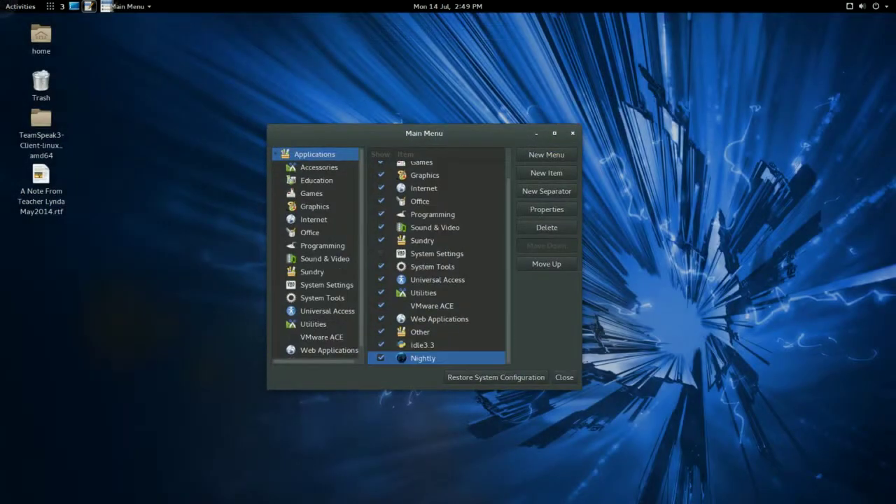
- Review the Nightly item's launcher properties, accept them as they are, and close the menu editor
{"action": "scroll", "coordinate": [316, 255], "scroll_direction": "down", "scroll_amount": 1}
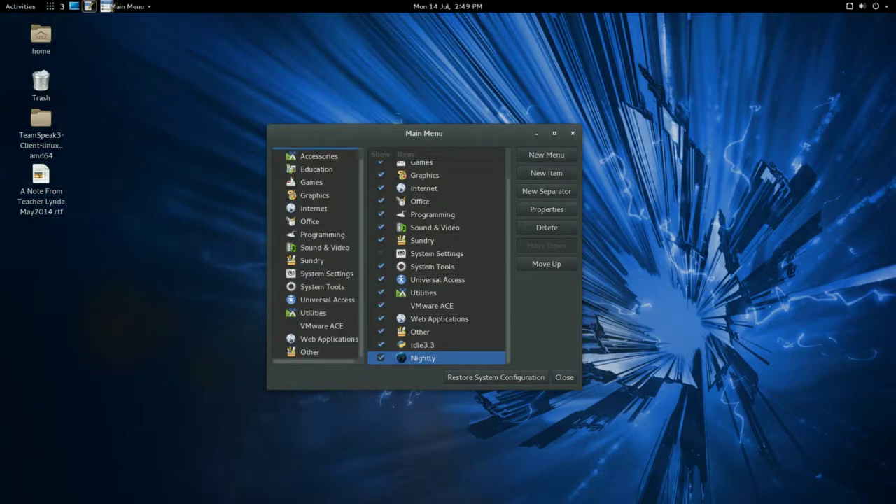
{"action": "double_click", "coordinate": [423, 358]}
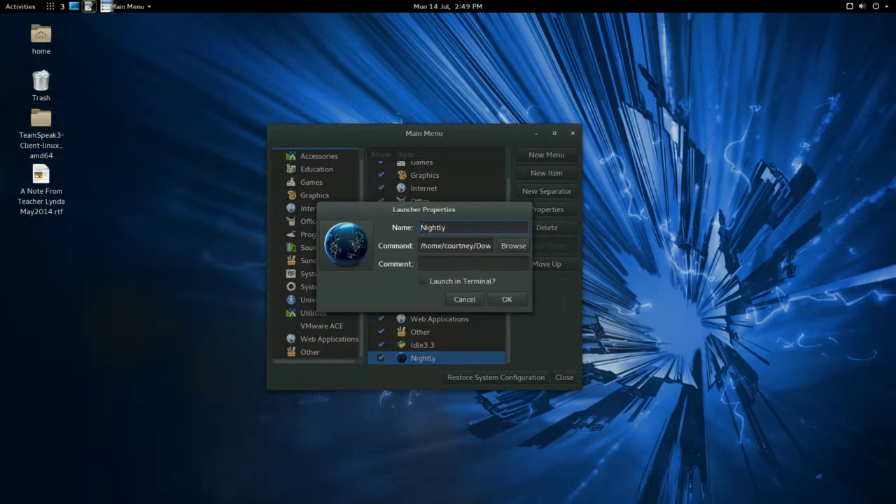
{"action": "left_click", "coordinate": [506, 300]}
{"action": "left_click", "coordinate": [565, 378]}
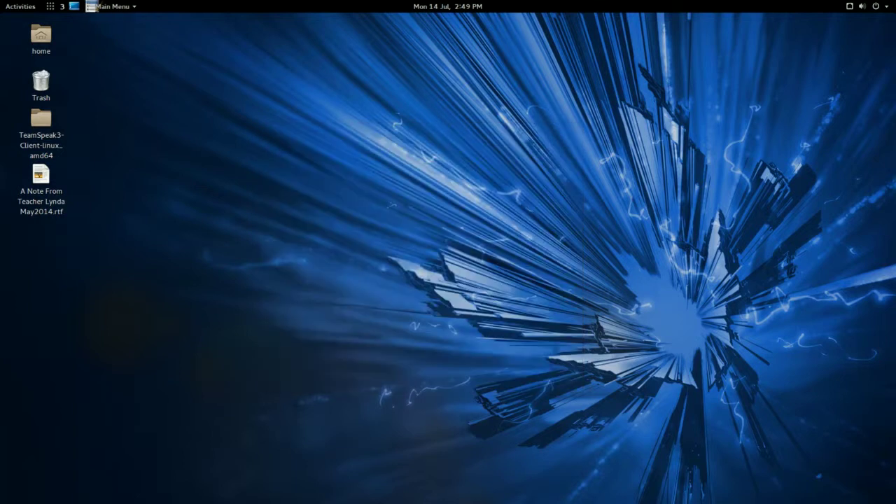
- Look through the installed applications for the Nightly launcher's icon, including the first page, and leave the overview
{"action": "key", "text": "super"}
{"action": "left_click", "coordinate": [14, 434]}
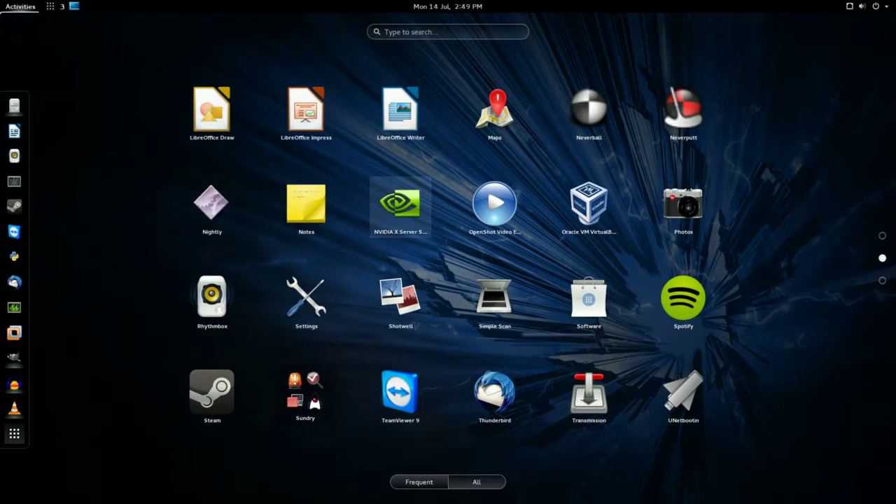
{"action": "key", "text": "Left"}
{"action": "key", "text": "Left"}
{"action": "key", "text": "Left"}
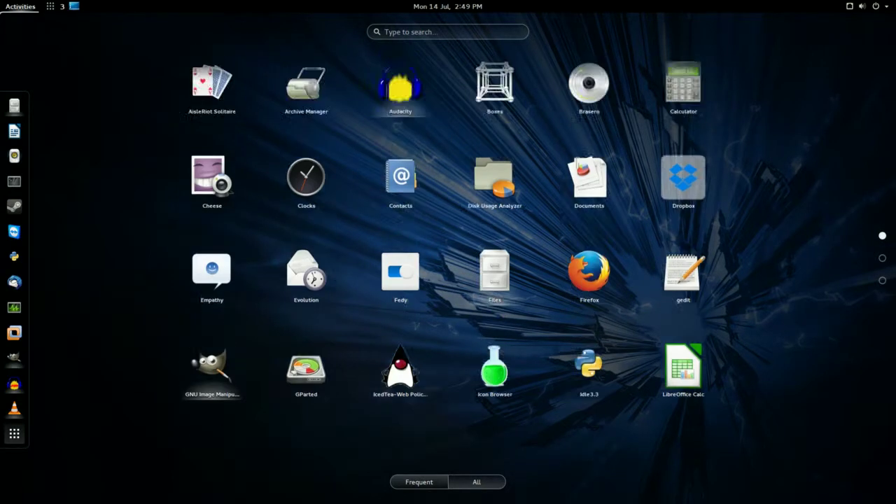
{"action": "key", "text": "super"}
- Launch alacarte again and delete the Nightly item from the Applications menu
{"action": "key", "text": "super"}
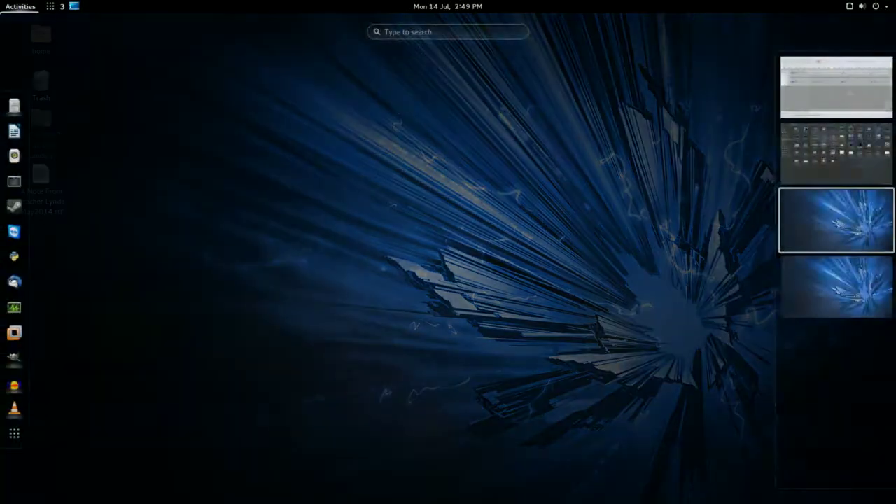
{"action": "type", "text": "alacart"}
{"action": "key", "text": "Return"}
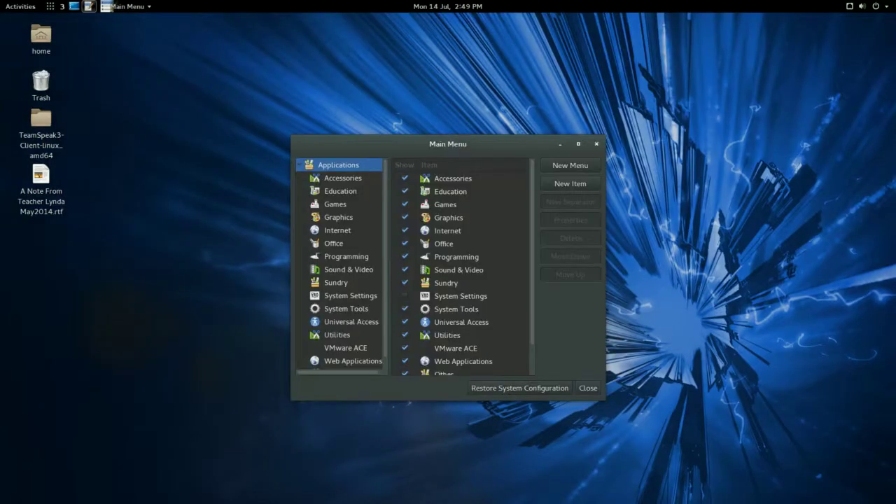
{"action": "scroll", "coordinate": [459, 268], "scroll_direction": "down", "scroll_amount": 2}
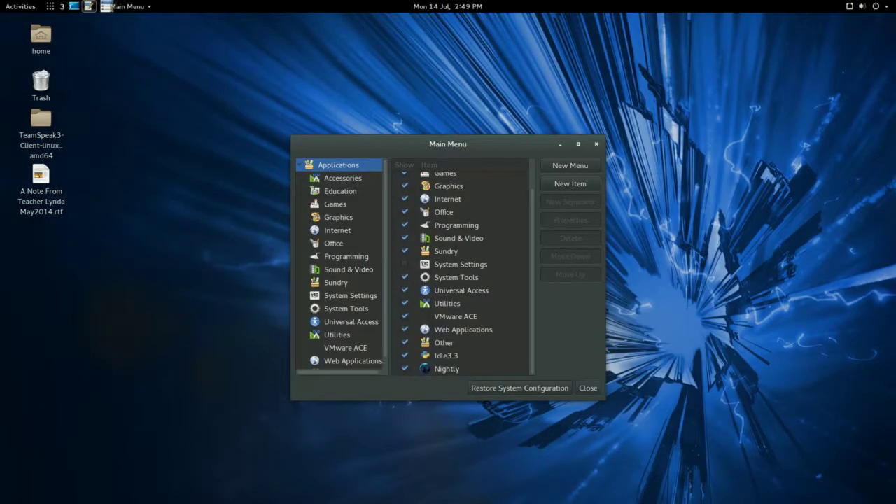
{"action": "left_click", "coordinate": [448, 369]}
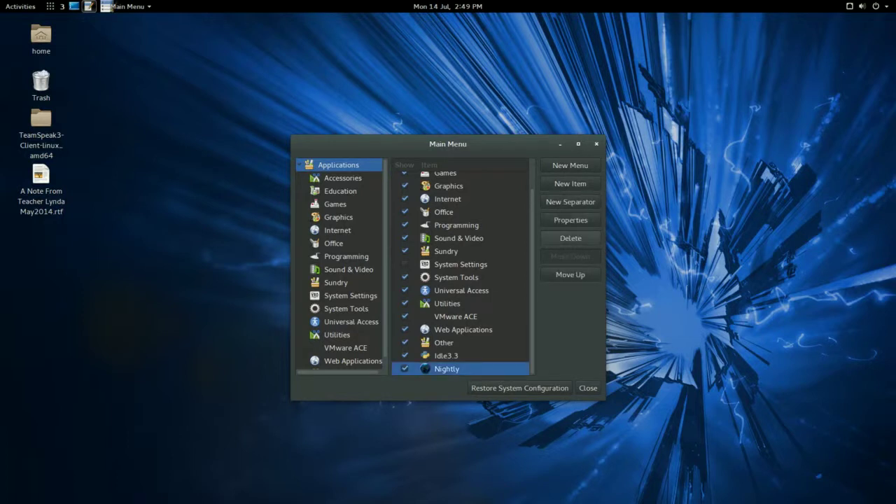
{"action": "key", "text": "Delete"}
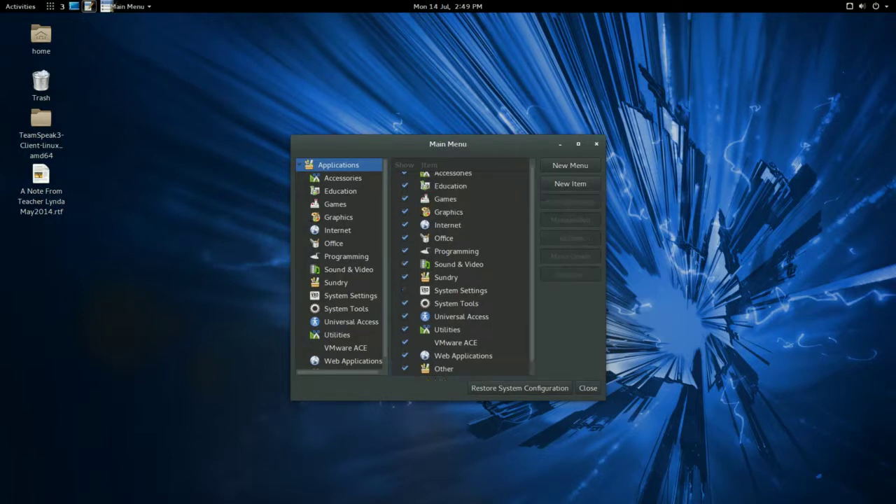
- Create a new item named Nightly in the Internet menu, with the recently used firefox file as its command
{"action": "left_click", "coordinate": [337, 230]}
{"action": "left_click", "coordinate": [571, 184]}
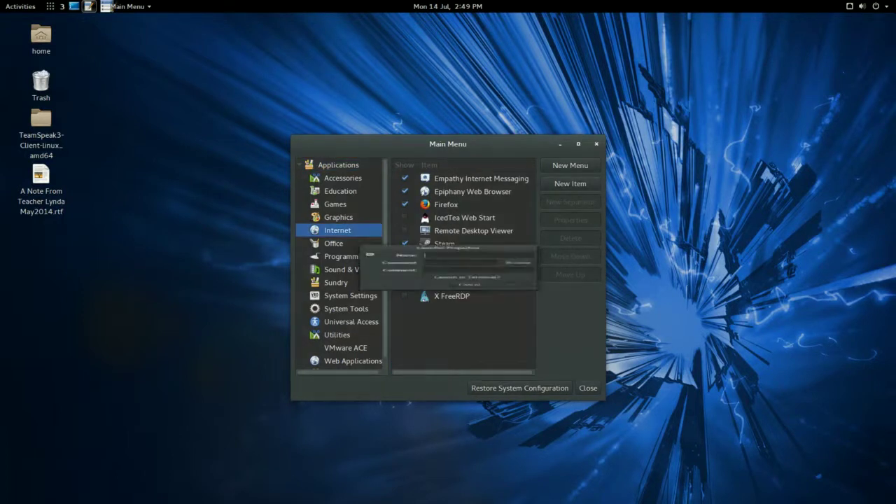
{"action": "type", "text": "Nightly"}
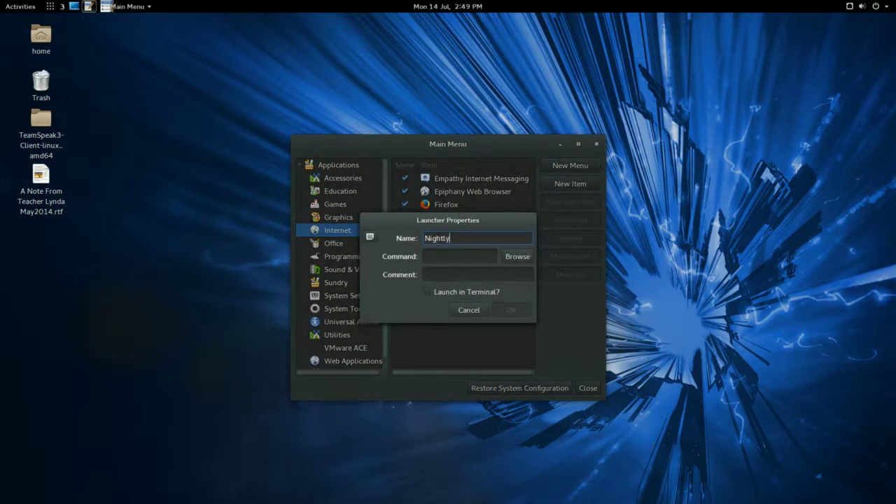
{"action": "left_click", "coordinate": [518, 257]}
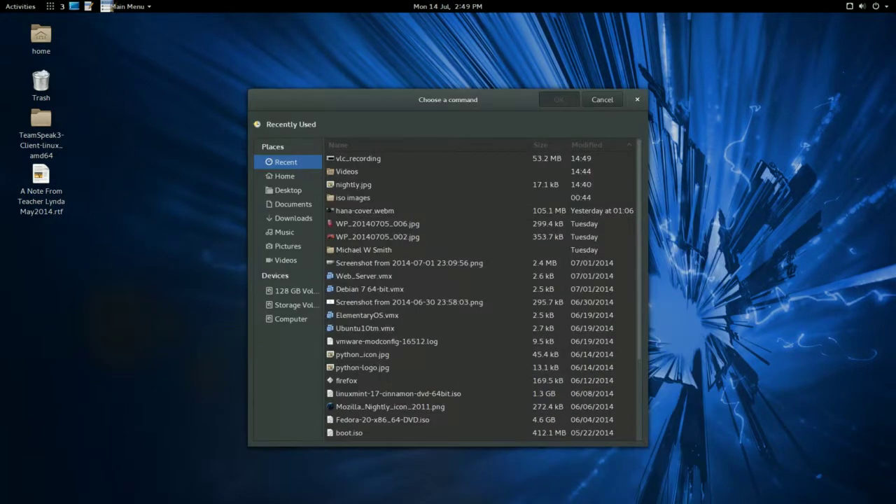
{"action": "left_click", "coordinate": [347, 381]}
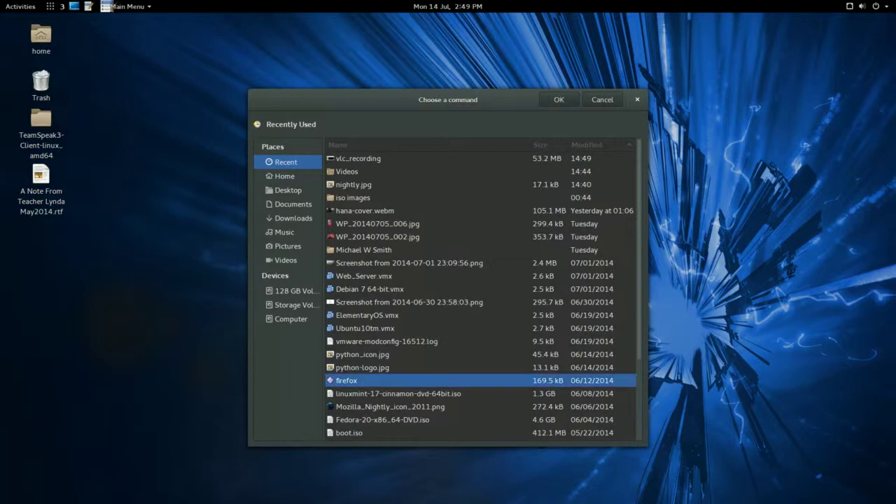
{"action": "left_click", "coordinate": [559, 100]}
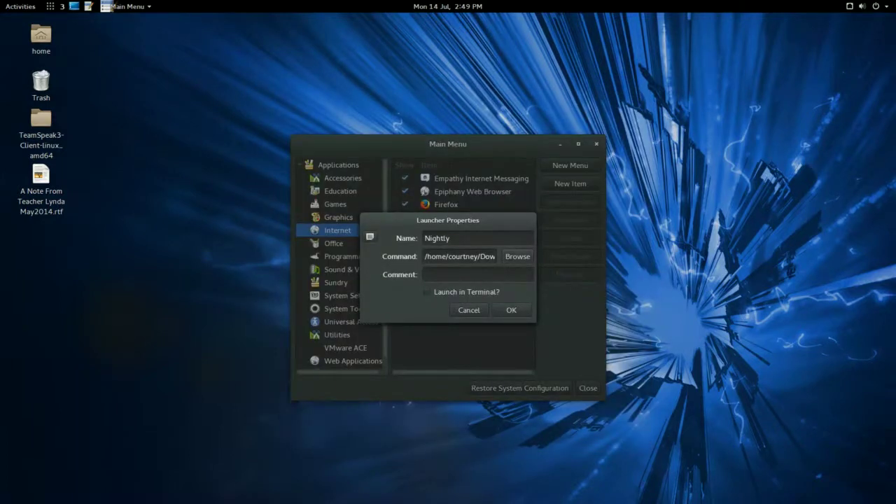
- Give the new Nightly launcher the icon nightly.jpg from the Pictures folder and save the launcher
{"action": "left_click", "coordinate": [370, 236]}
{"action": "scroll", "coordinate": [483, 291], "scroll_direction": "down", "scroll_amount": 5}
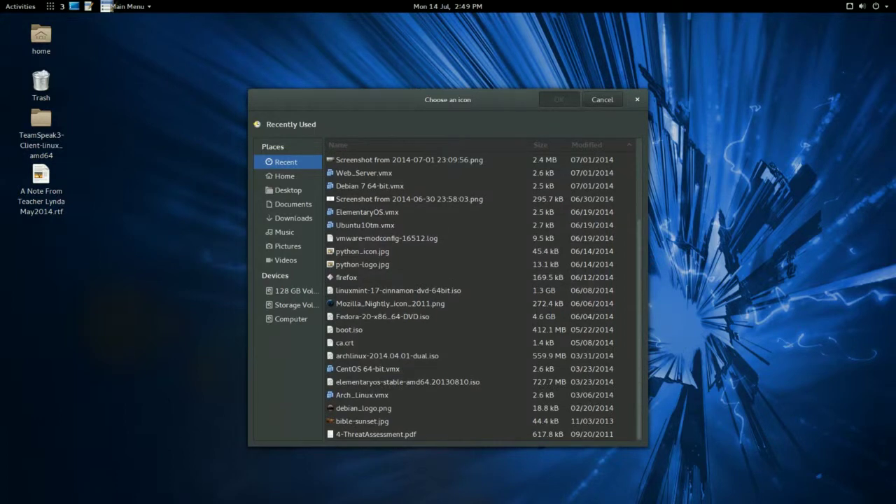
{"action": "scroll", "coordinate": [483, 294], "scroll_direction": "up", "scroll_amount": 3}
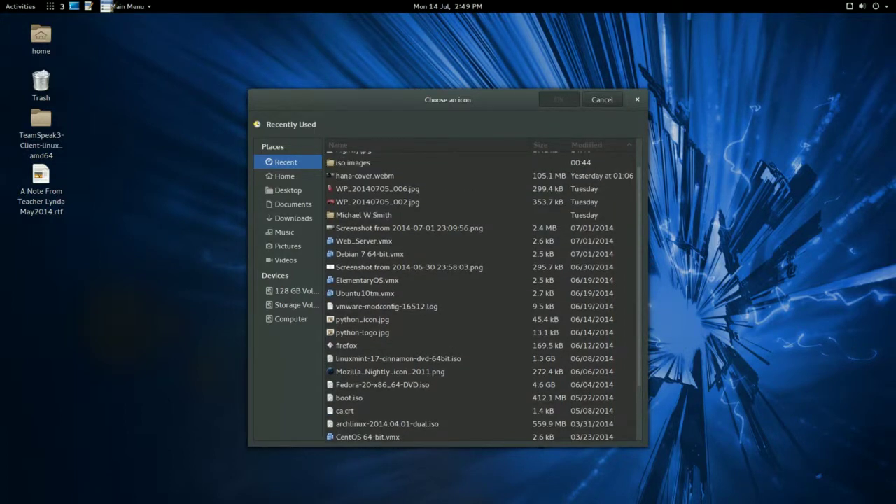
{"action": "scroll", "coordinate": [483, 291], "scroll_direction": "up", "scroll_amount": 2}
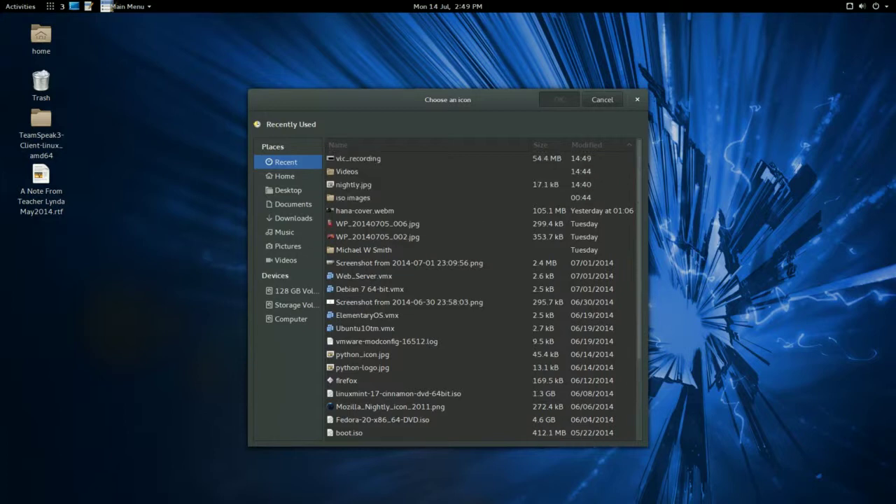
{"action": "left_click", "coordinate": [288, 246]}
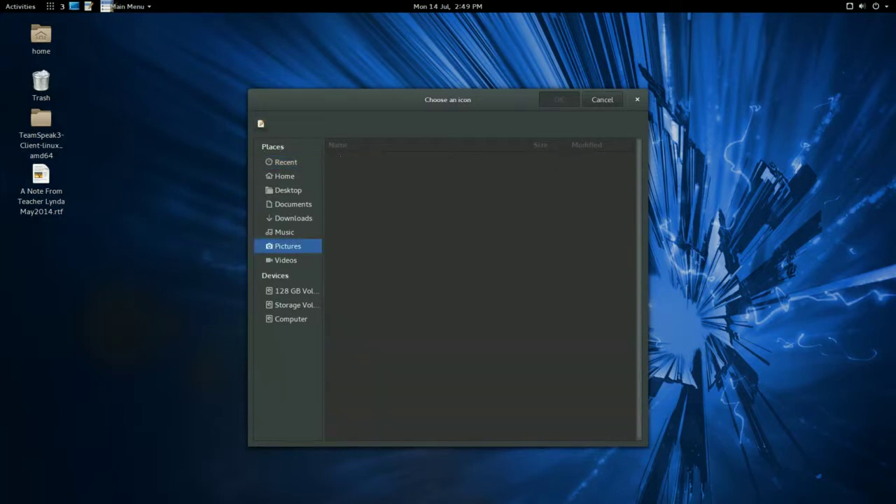
{"action": "scroll", "coordinate": [483, 294], "scroll_direction": "down", "scroll_amount": 4}
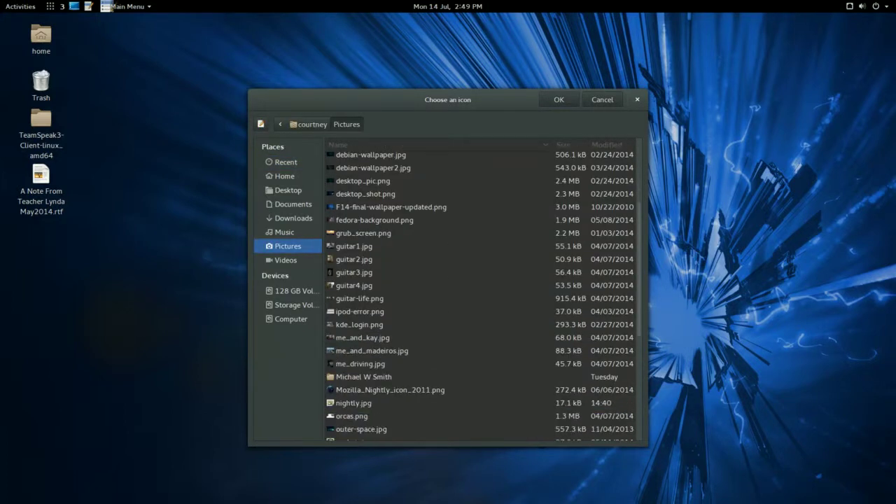
{"action": "left_click", "coordinate": [353, 404]}
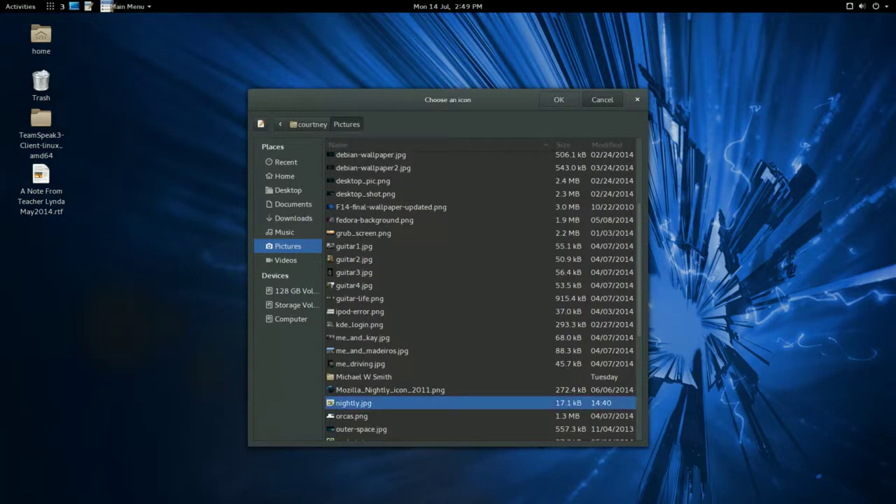
{"action": "left_click", "coordinate": [559, 99]}
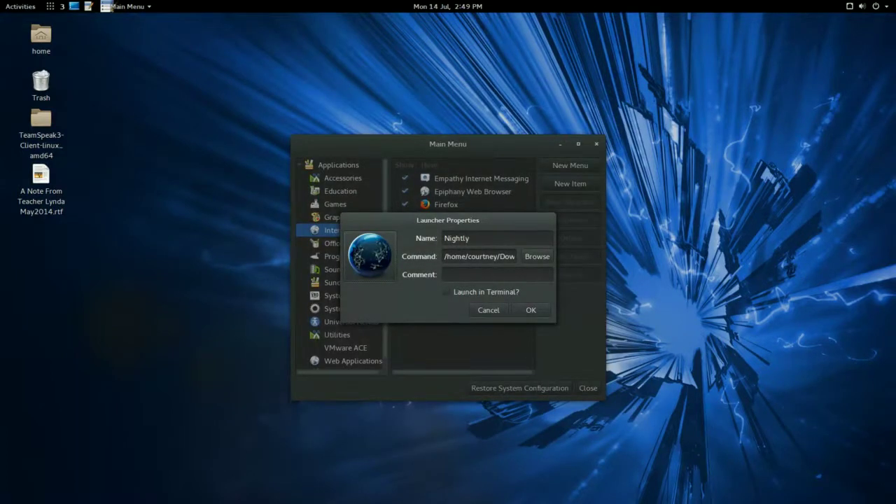
{"action": "key", "text": "Return"}
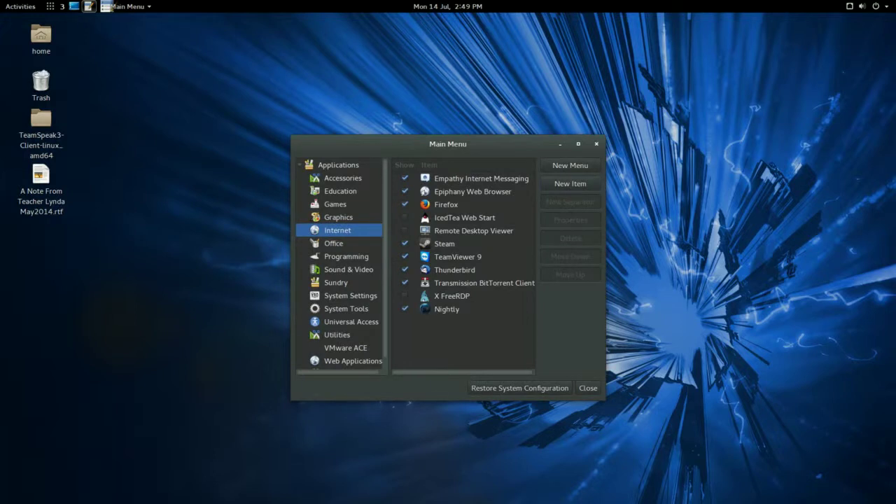
- Close the menu editor and check the Nightly launcher's icon among all installed applications
{"action": "left_click", "coordinate": [447, 310]}
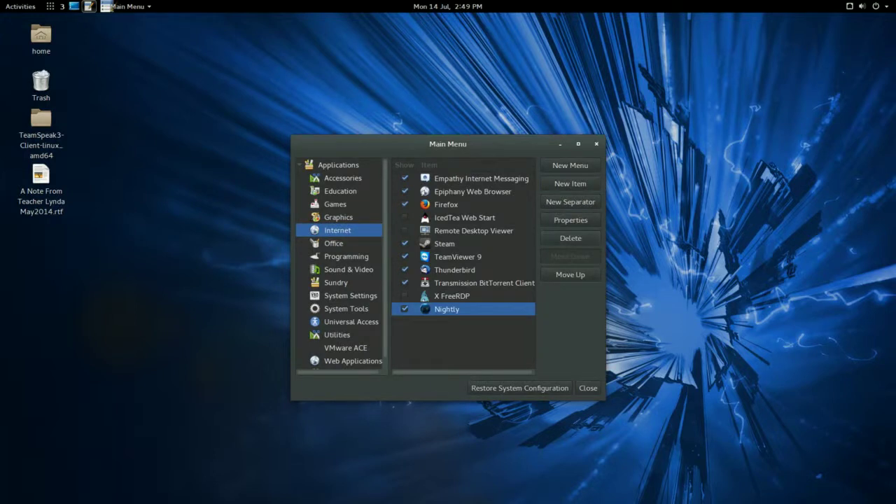
{"action": "left_click", "coordinate": [597, 144]}
{"action": "mouse_move", "coordinate": [0, 0]}
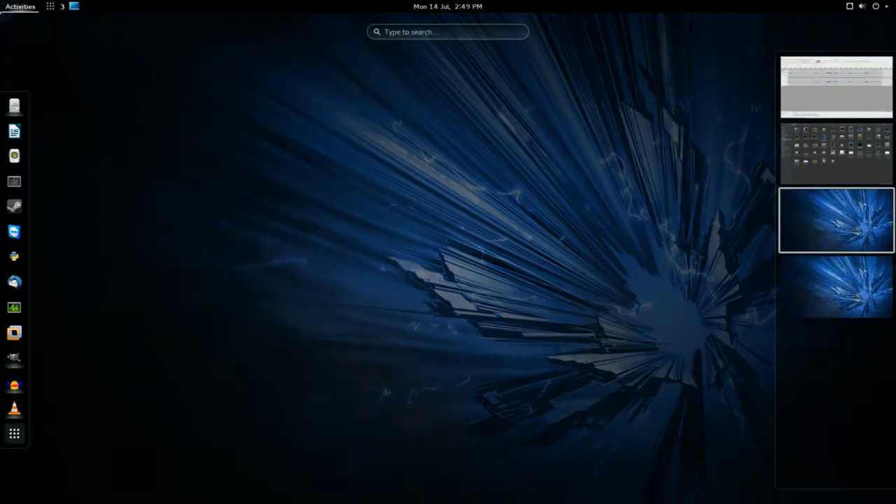
{"action": "left_click", "coordinate": [14, 434]}
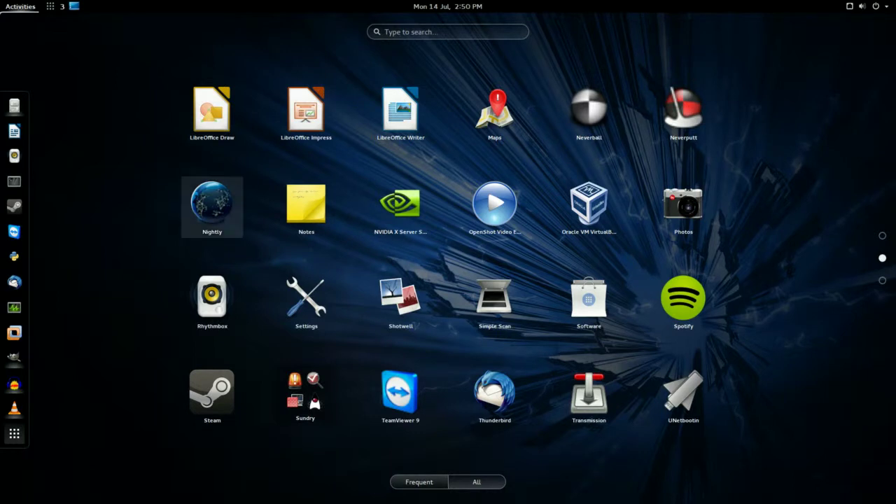
- Add the Nightly launcher to the dash favorites as the first entry, ahead of the file manager
{"action": "left_click", "coordinate": [212, 203]}
{"action": "left_click_drag", "start_coordinate": [14, 101], "coordinate": [14, 93]}
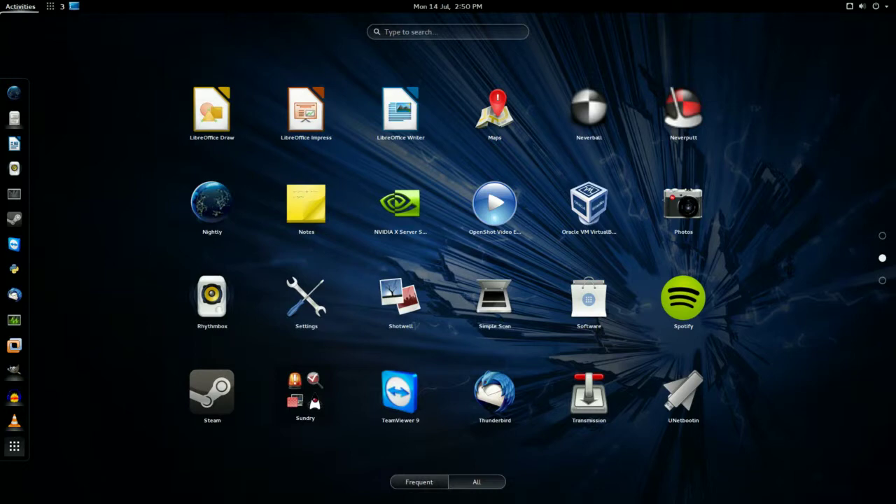
{"action": "scroll", "coordinate": [448, 252], "scroll_direction": "down", "scroll_amount": 1}
{"action": "scroll", "coordinate": [448, 252], "scroll_direction": "up", "scroll_amount": 2}
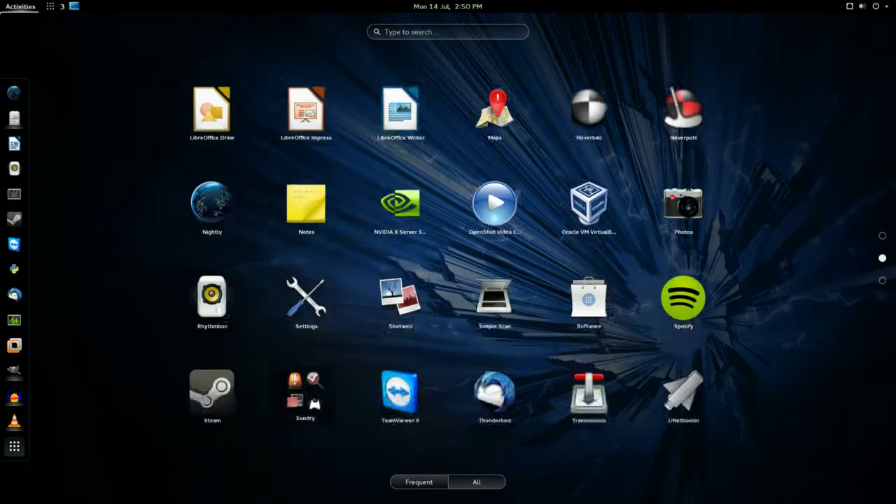
- Close the GNU Image Manipulation Program and Pictures windows from the Activities overview of the second workspace
{"action": "mouse_move", "coordinate": [0, 1]}
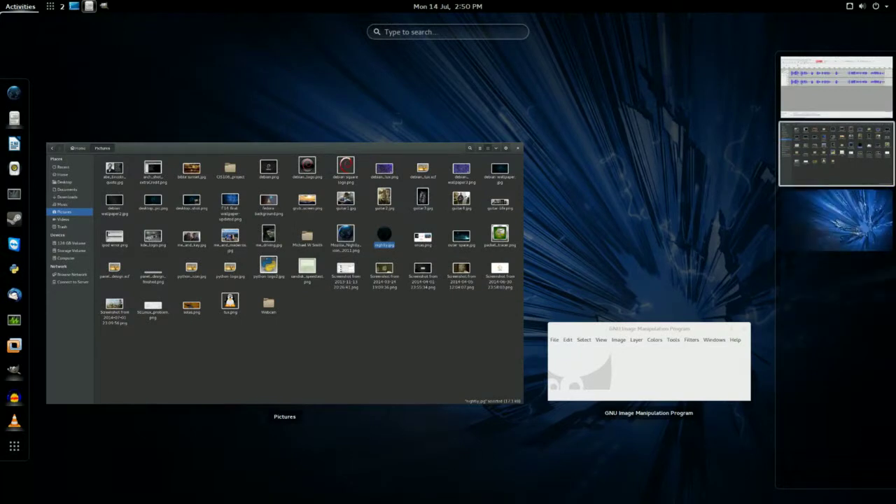
{"action": "mouse_move", "coordinate": [650, 362]}
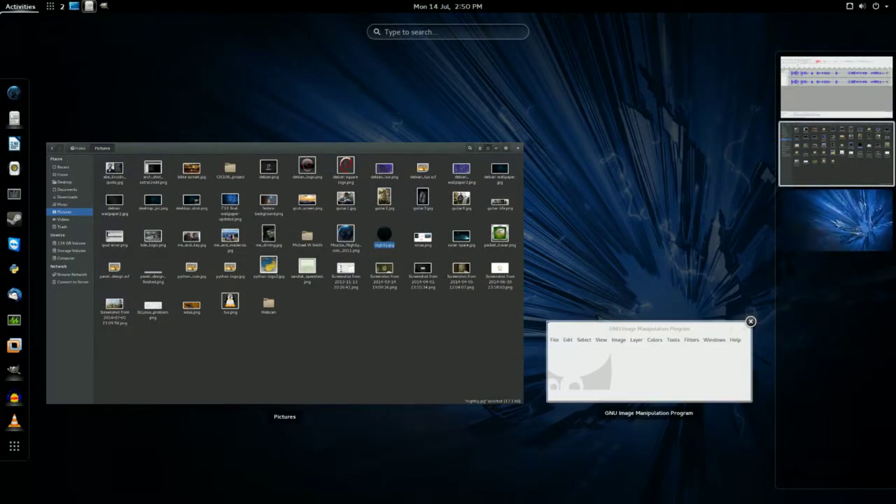
{"action": "left_click", "coordinate": [751, 322]}
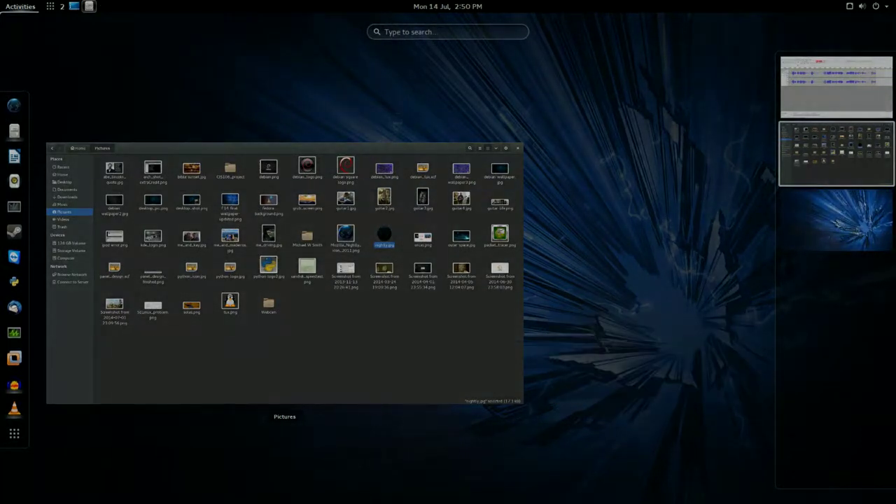
{"action": "left_click", "coordinate": [523, 142]}
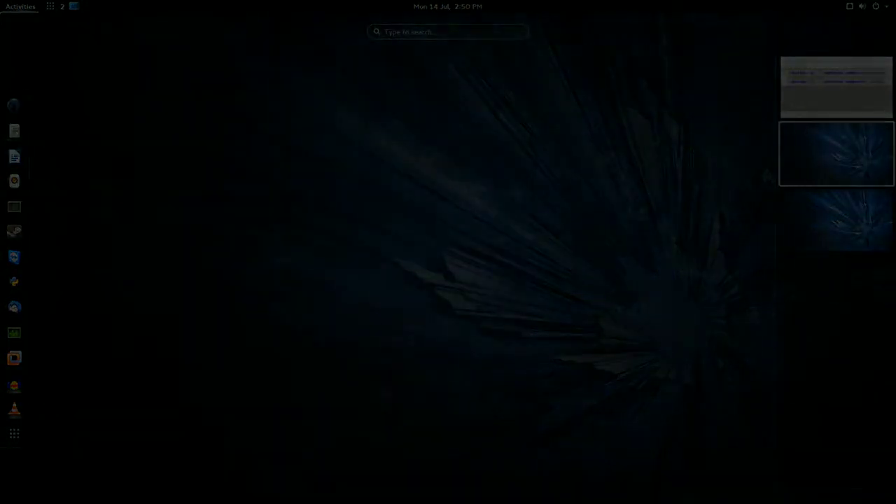